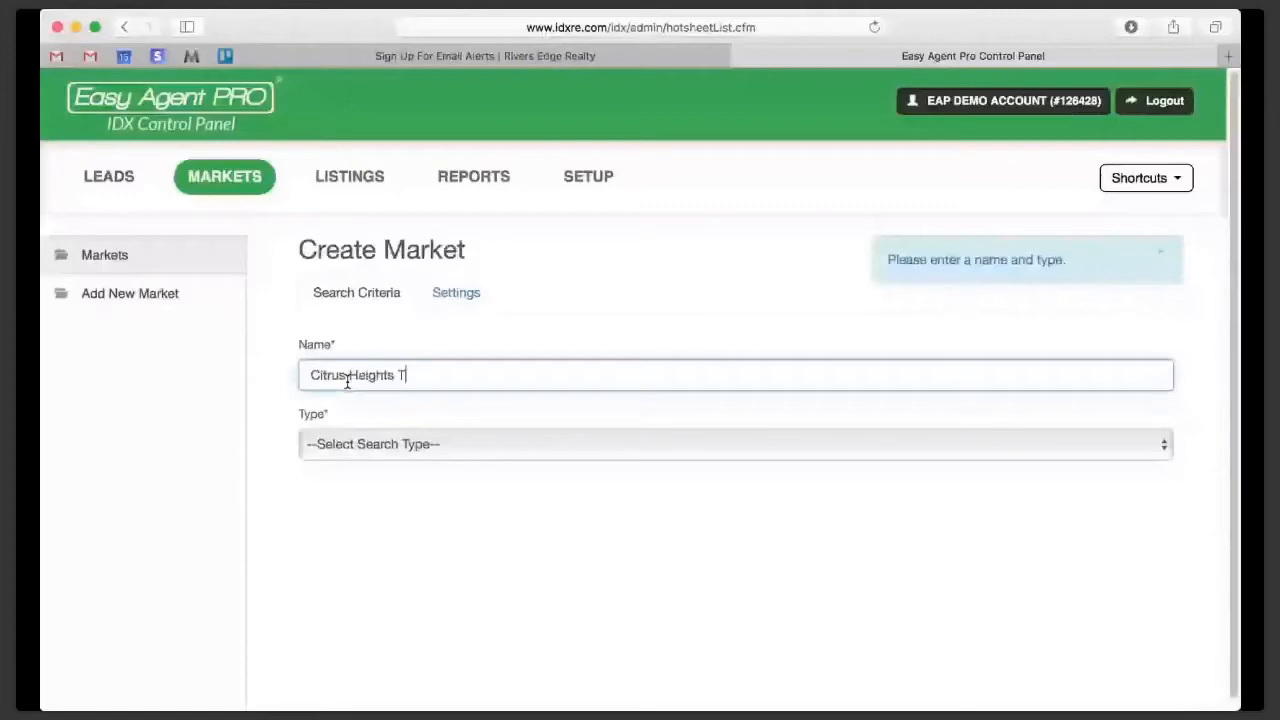
# - Name the new market Citrus Heights Test and set its type to Advanced MLS Search
pyautogui.write('est')
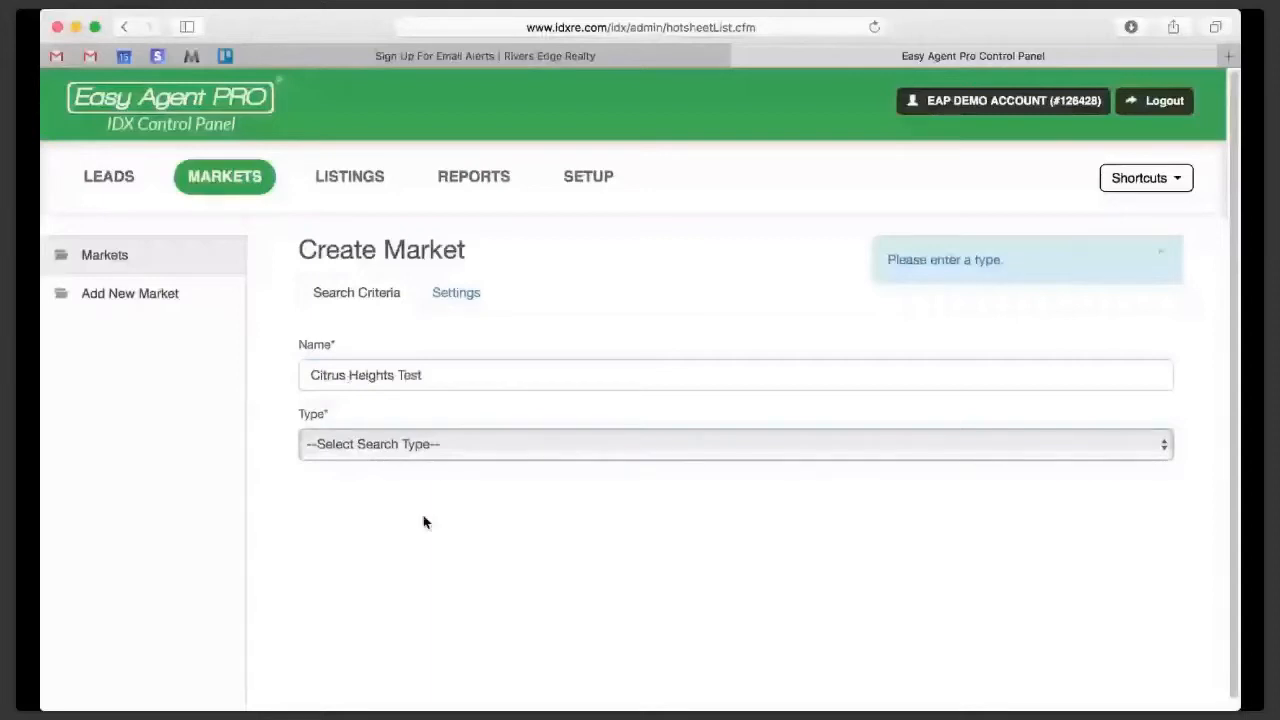
pyautogui.click(464, 56)
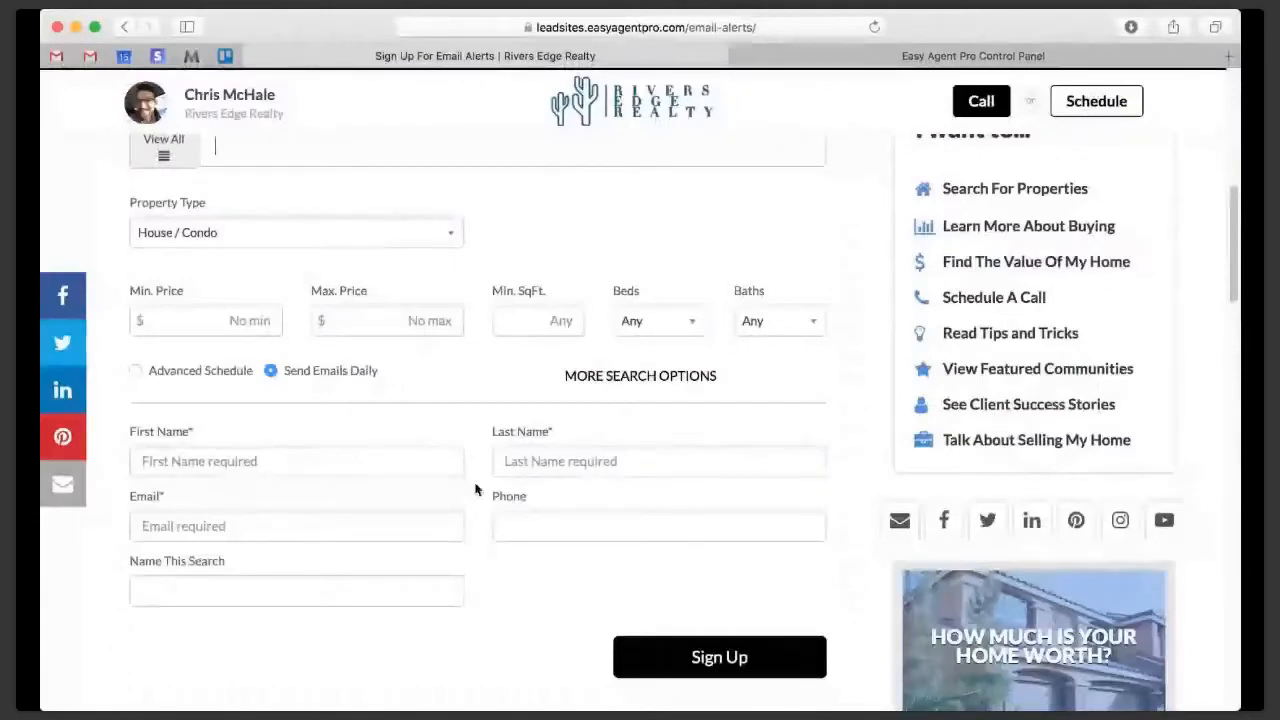
pyautogui.hotkey('ctrl', 'Tab')
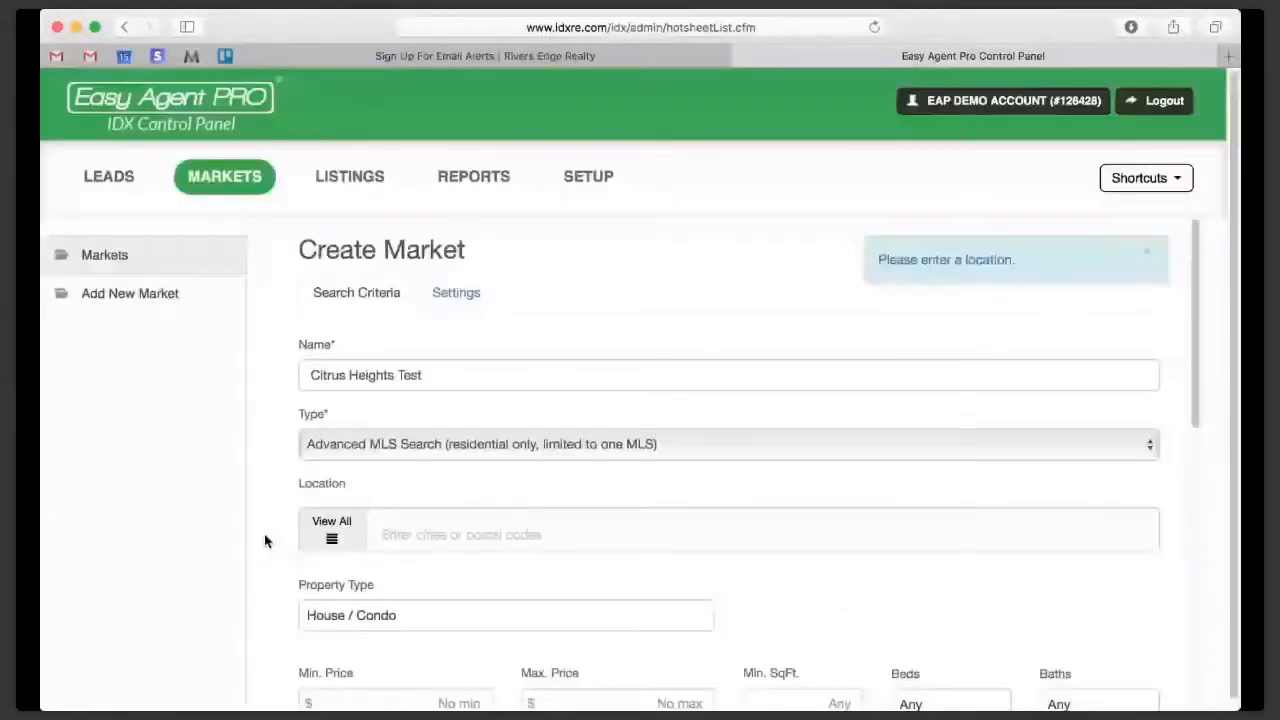
# - Rename the market as Citrus Heights Single Story and set its location to Citrus Heights
pyautogui.scroll(-5, 270, 535)
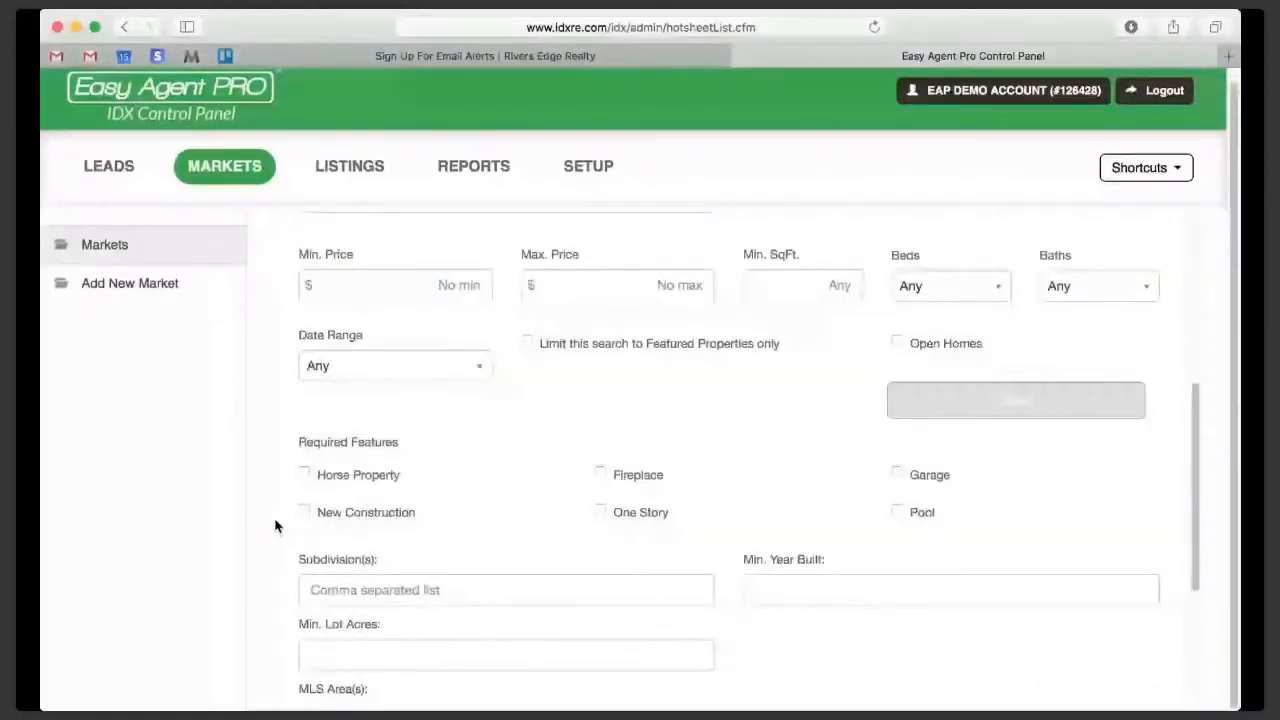
pyautogui.scroll(3, 383, 255)
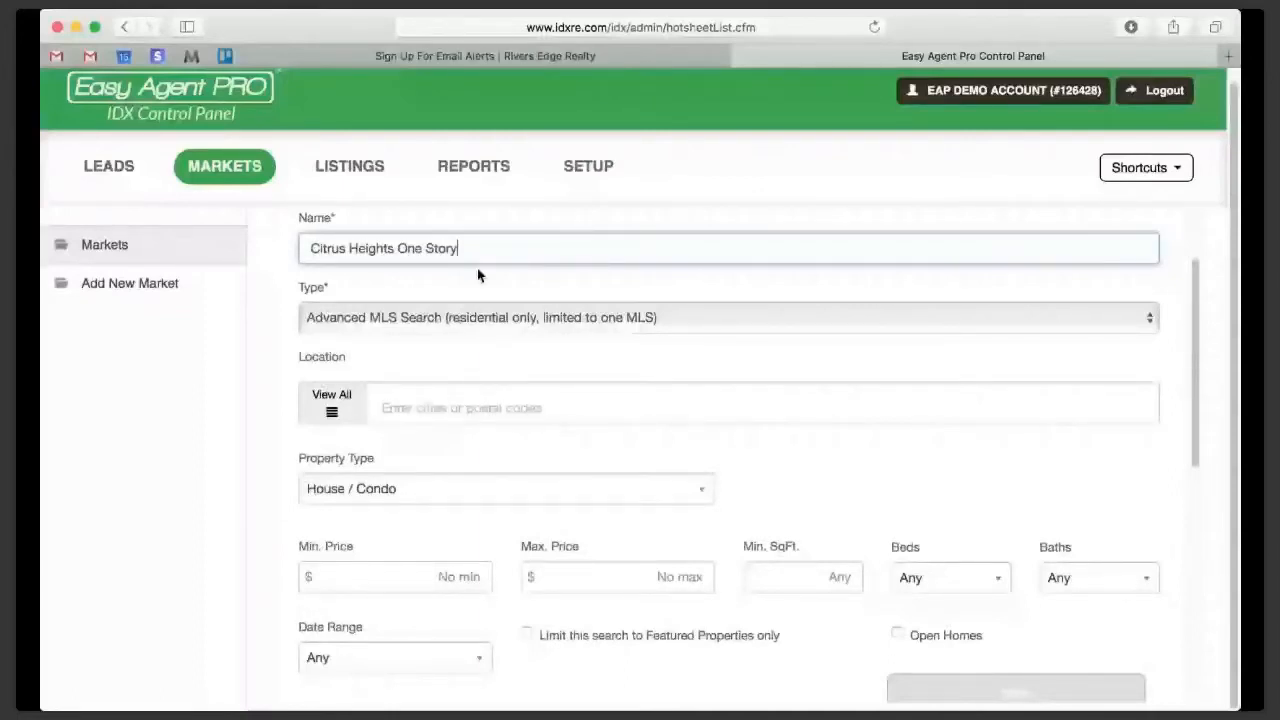
pyautogui.click(389, 397)
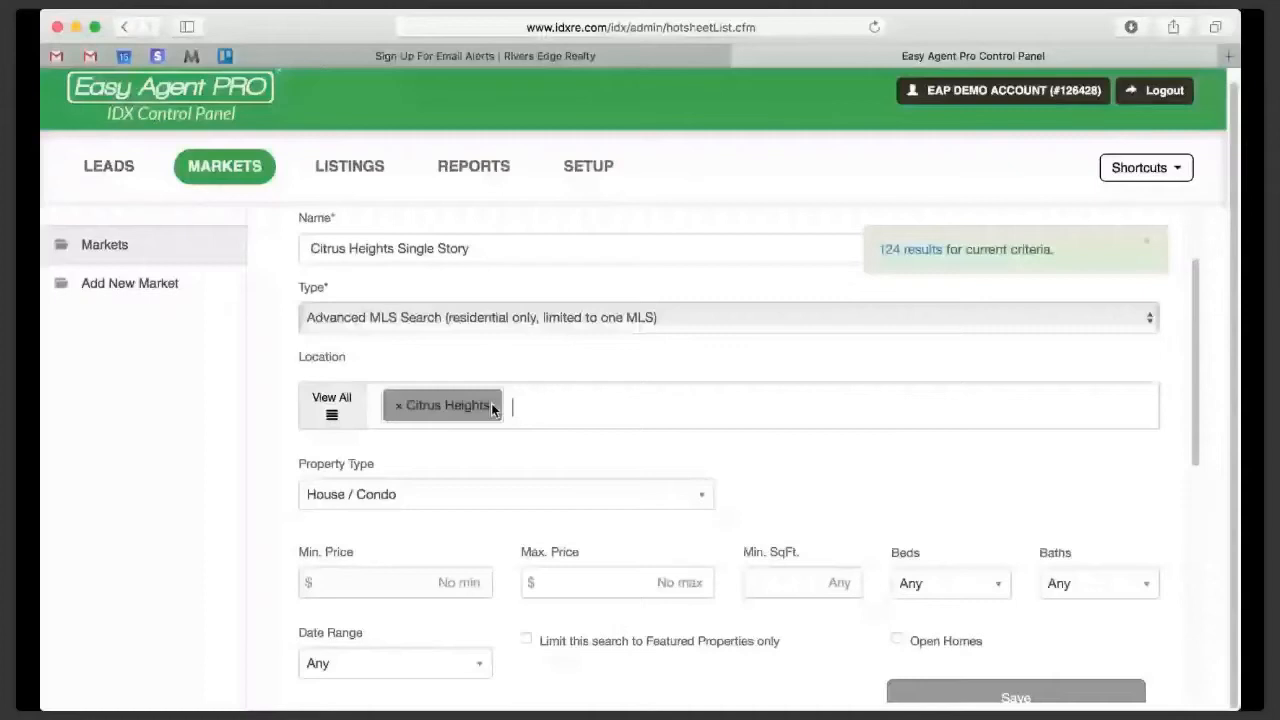
# - Try One Story as a required feature of the market and replace it with New Construction
pyautogui.scroll(-3, 560, 540)
pyautogui.click(616, 682)
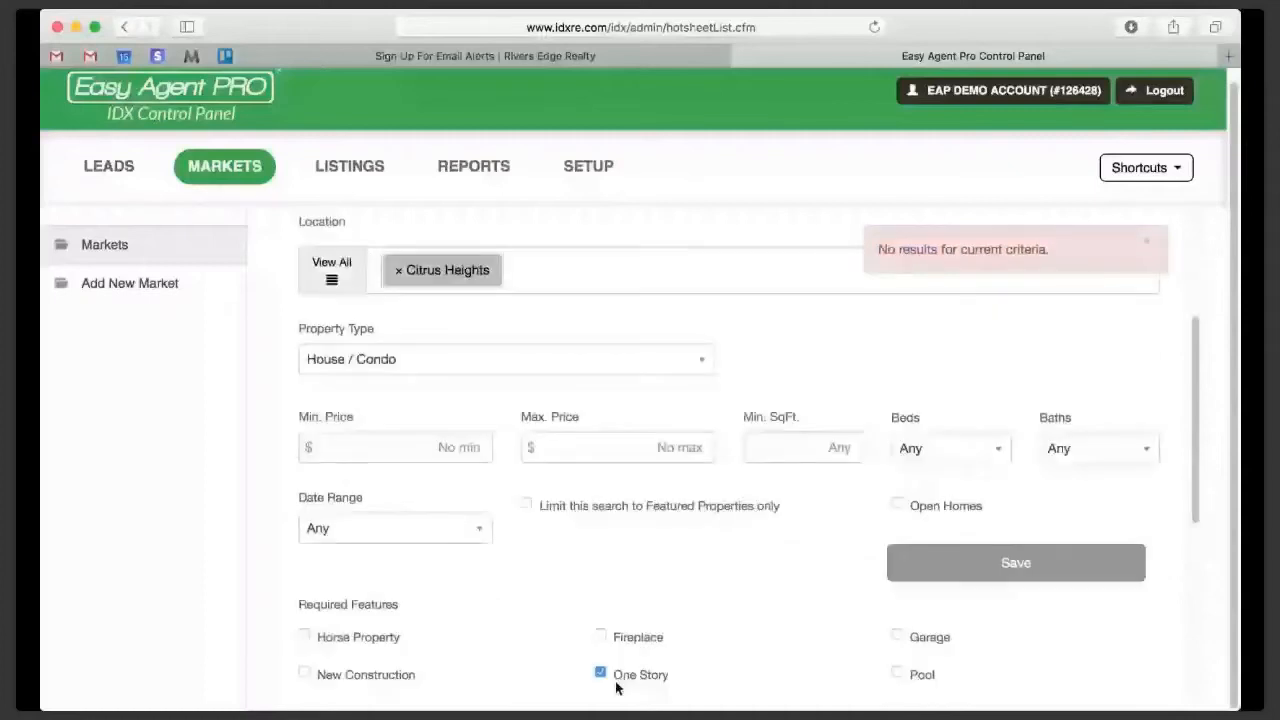
pyautogui.scroll(3, 498, 498)
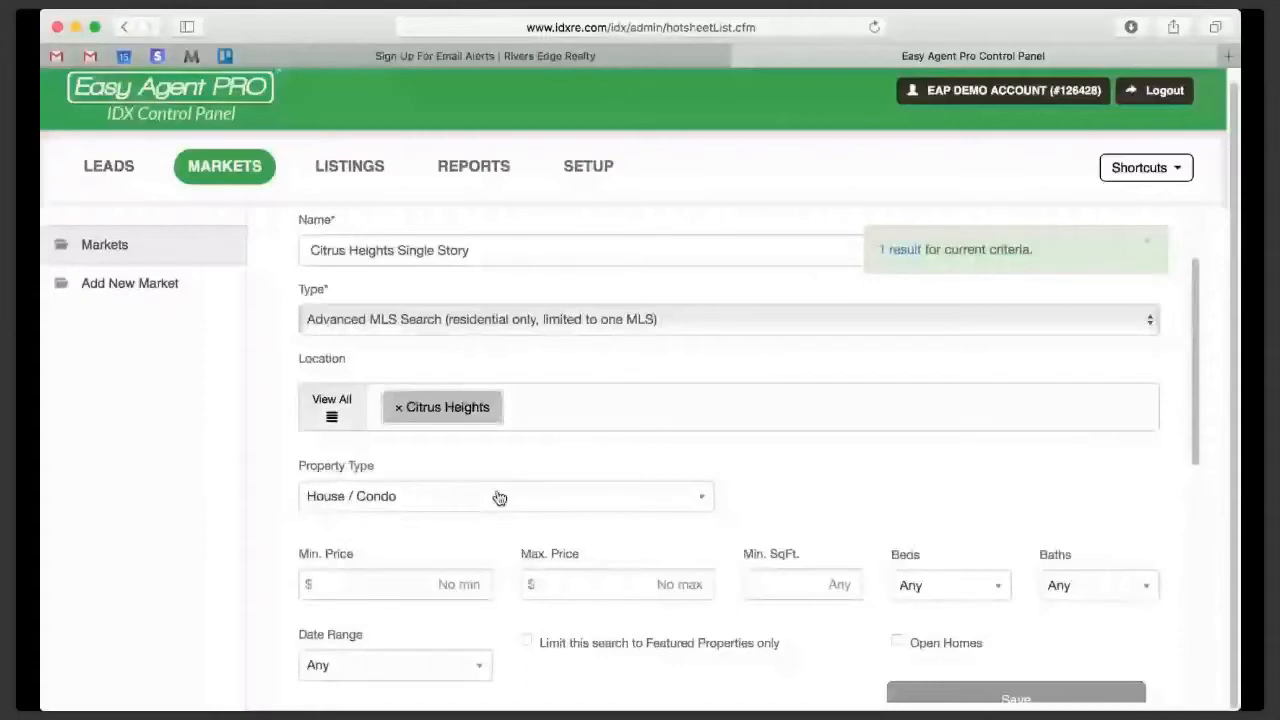
# - Rename the market as Citrus Heights New Construction, keep New Construction as its required feature, and save it
pyautogui.write('New Construction')
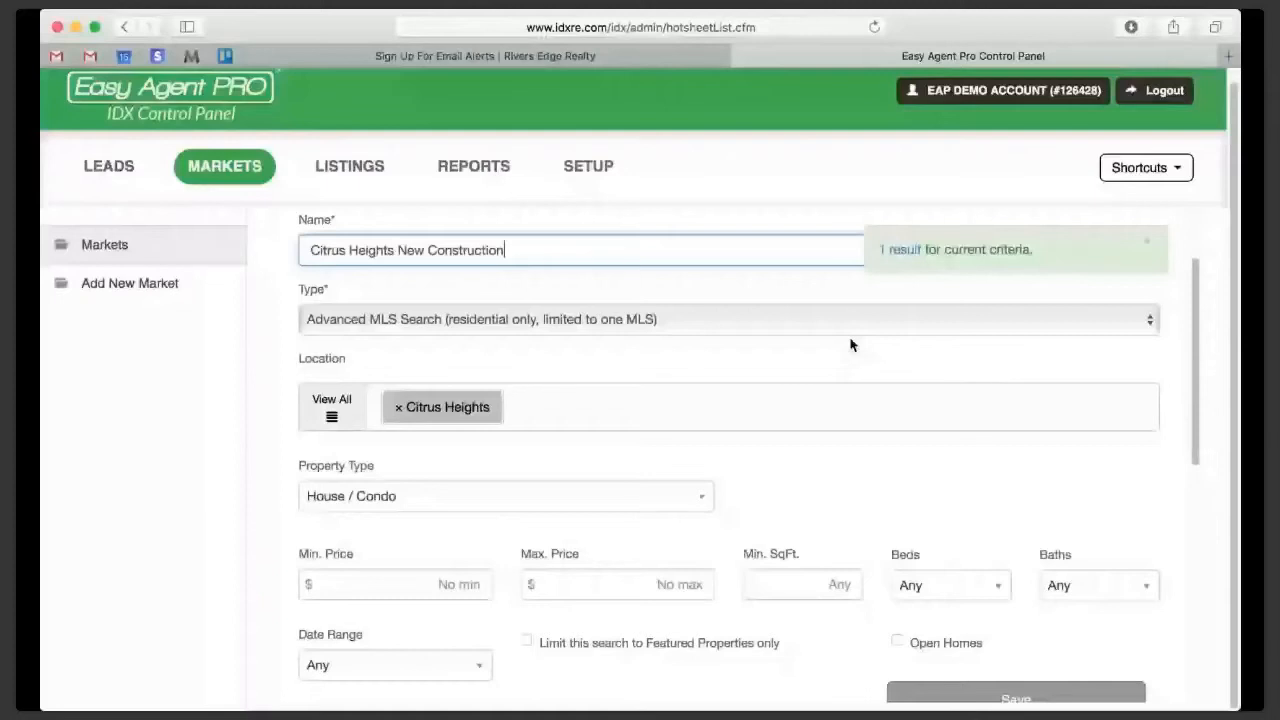
pyautogui.click(185, 460)
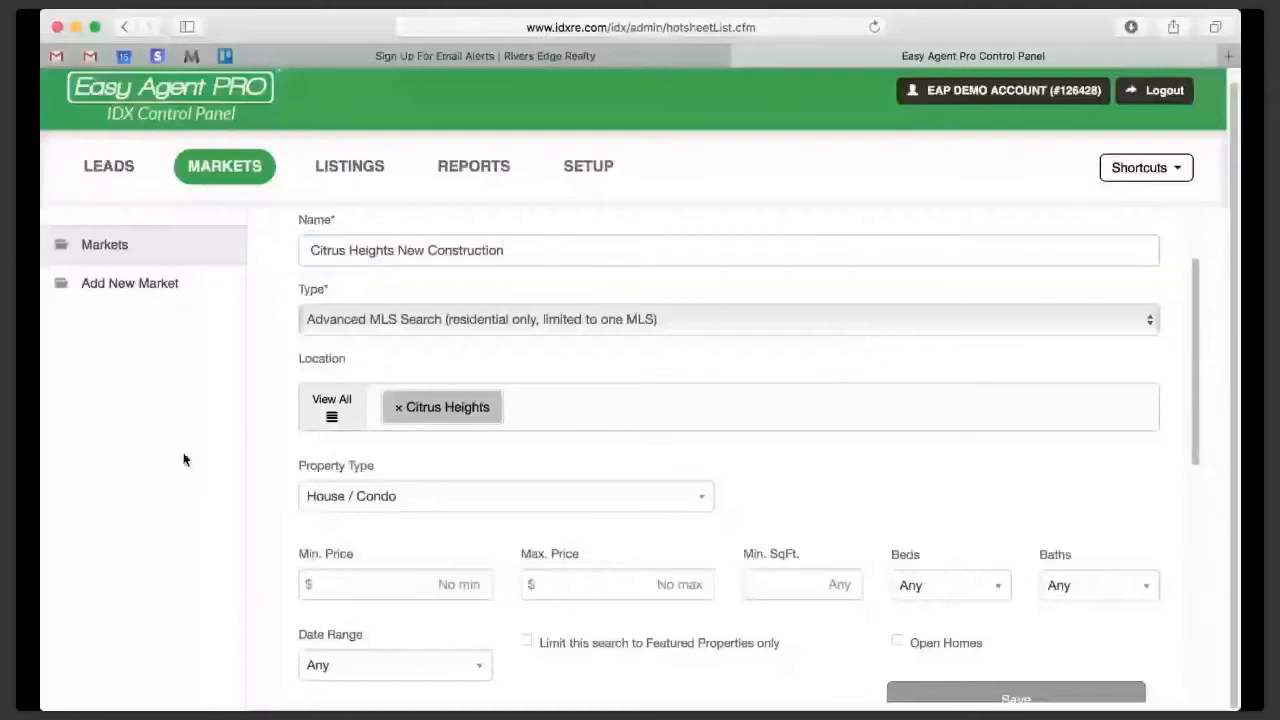
pyautogui.scroll(-10, 183, 460)
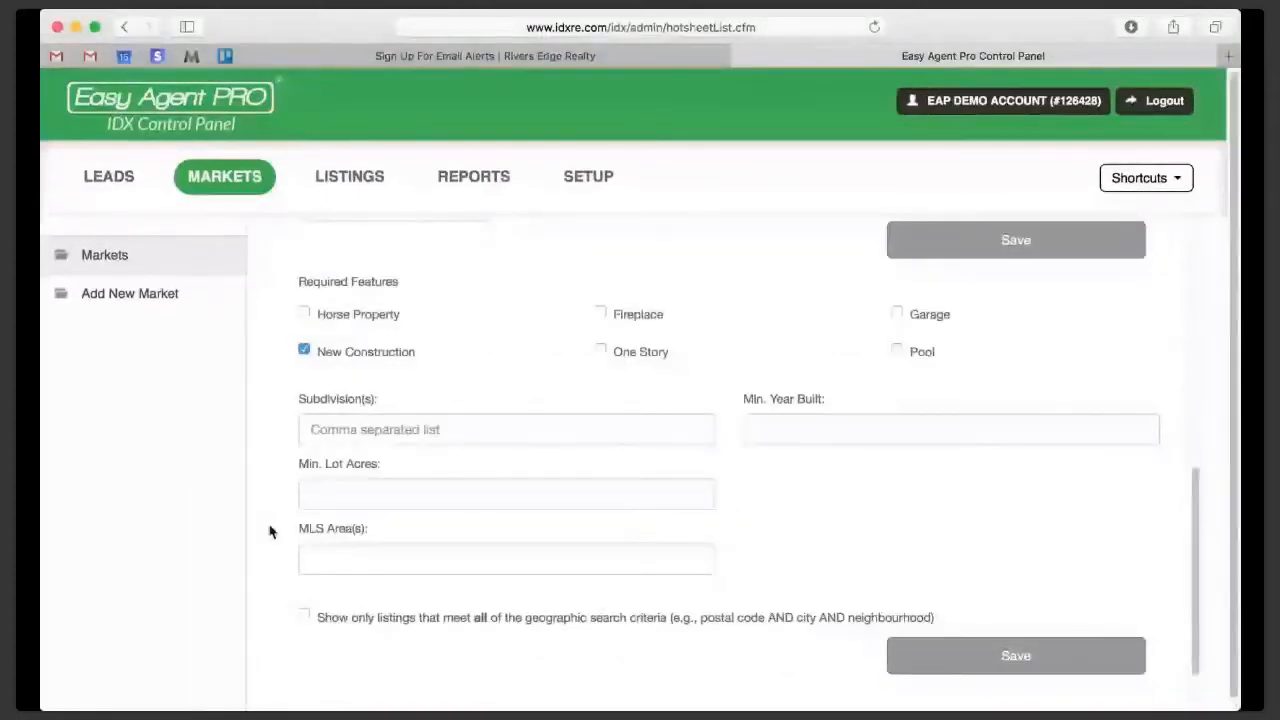
pyautogui.scroll(2, 269, 531)
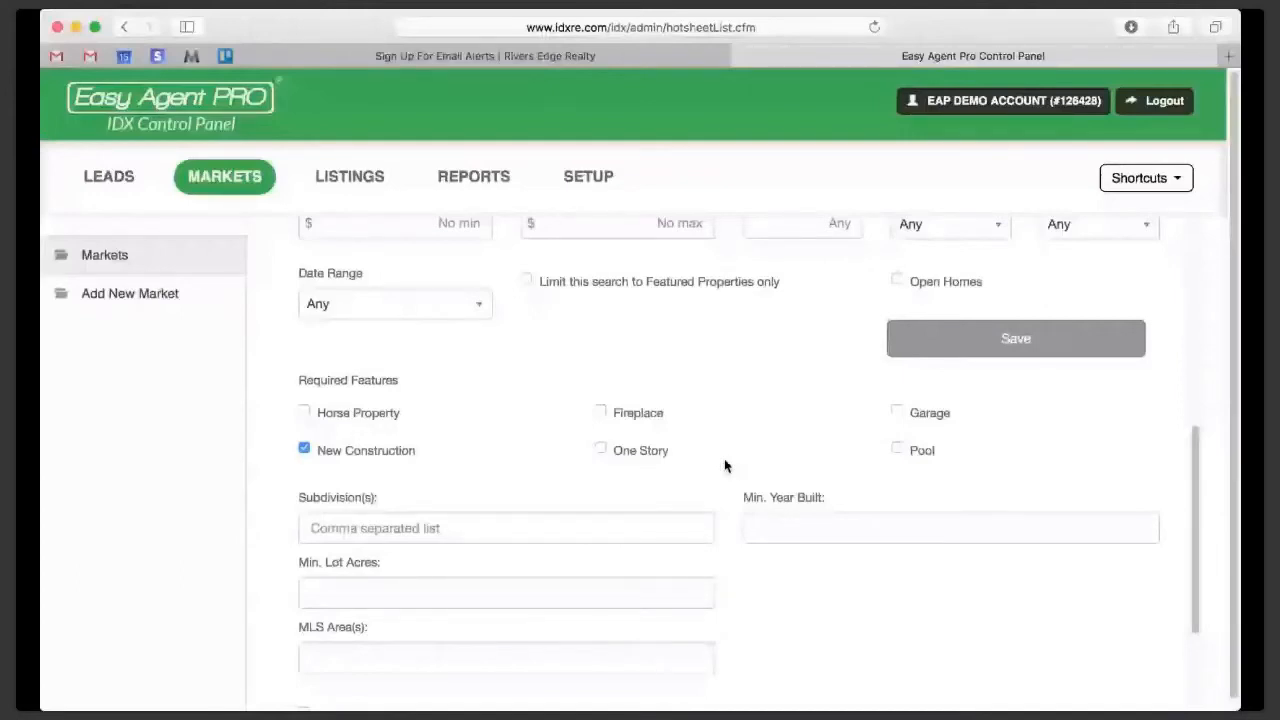
# - Switch to the LeadSites website's apps page and open the InstaFarm app
pyautogui.scroll(3, 1020, 542)
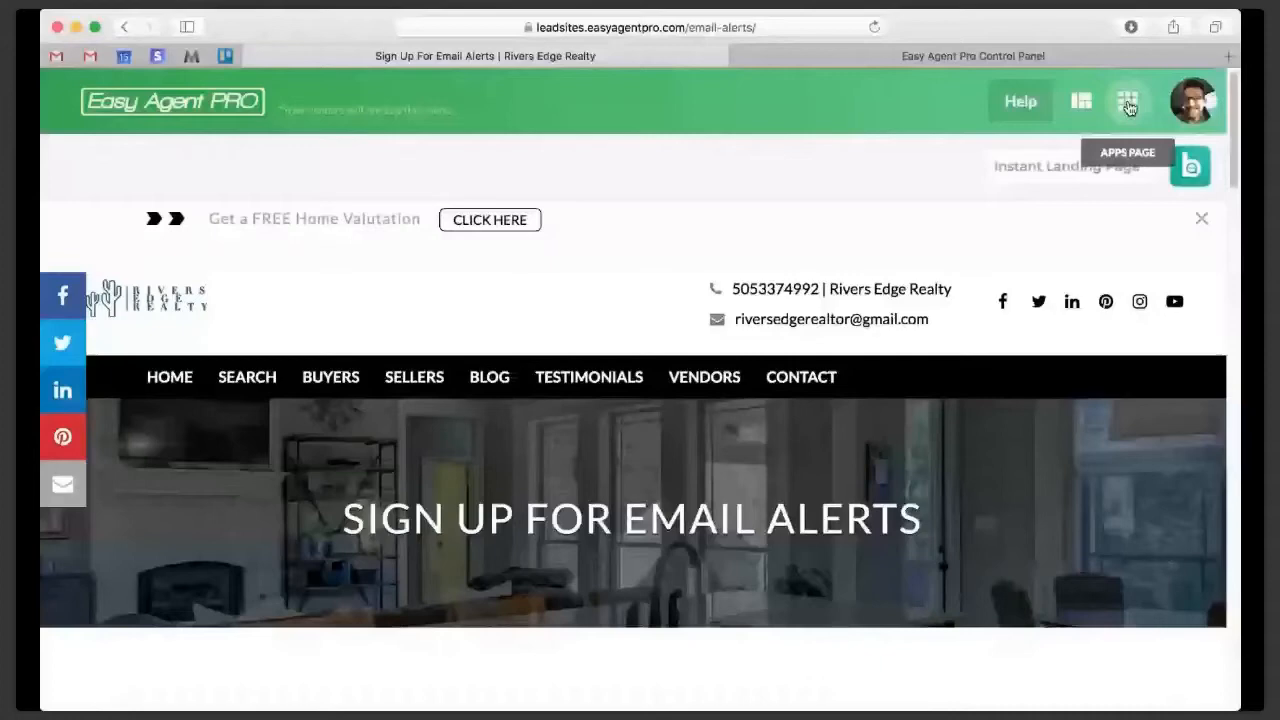
pyautogui.click(1128, 104)
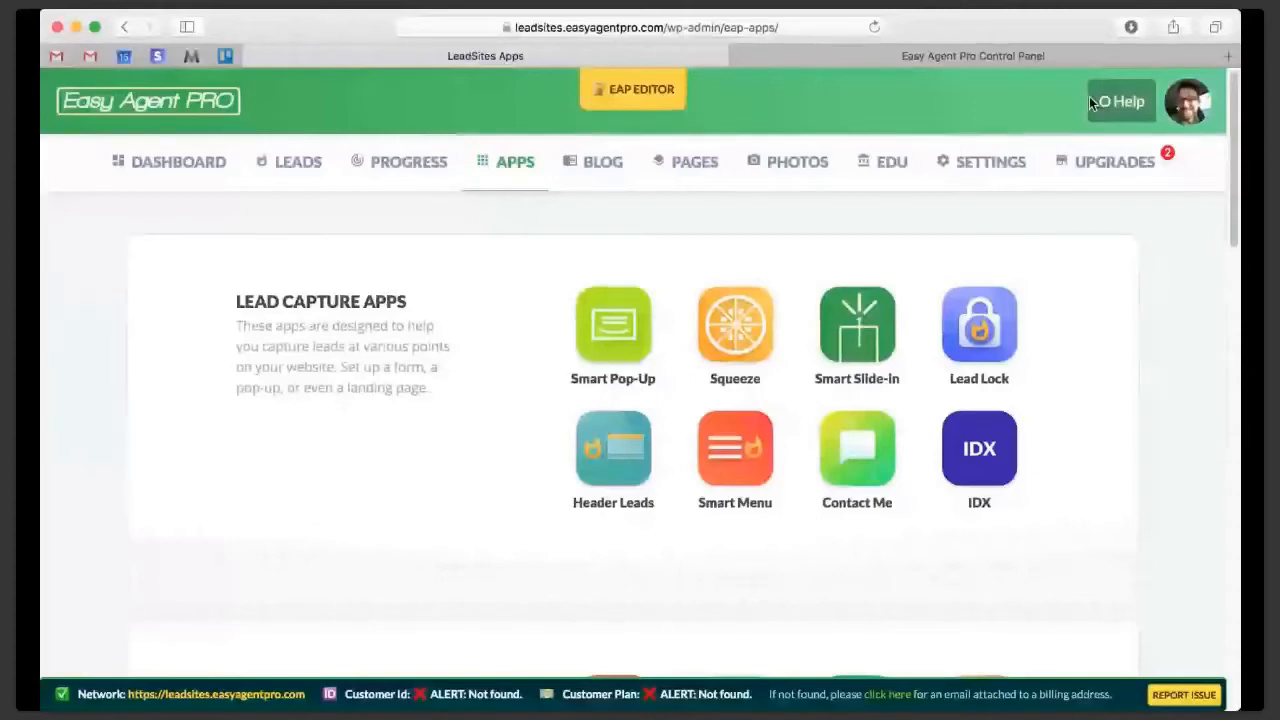
pyautogui.scroll(-10, 608, 240)
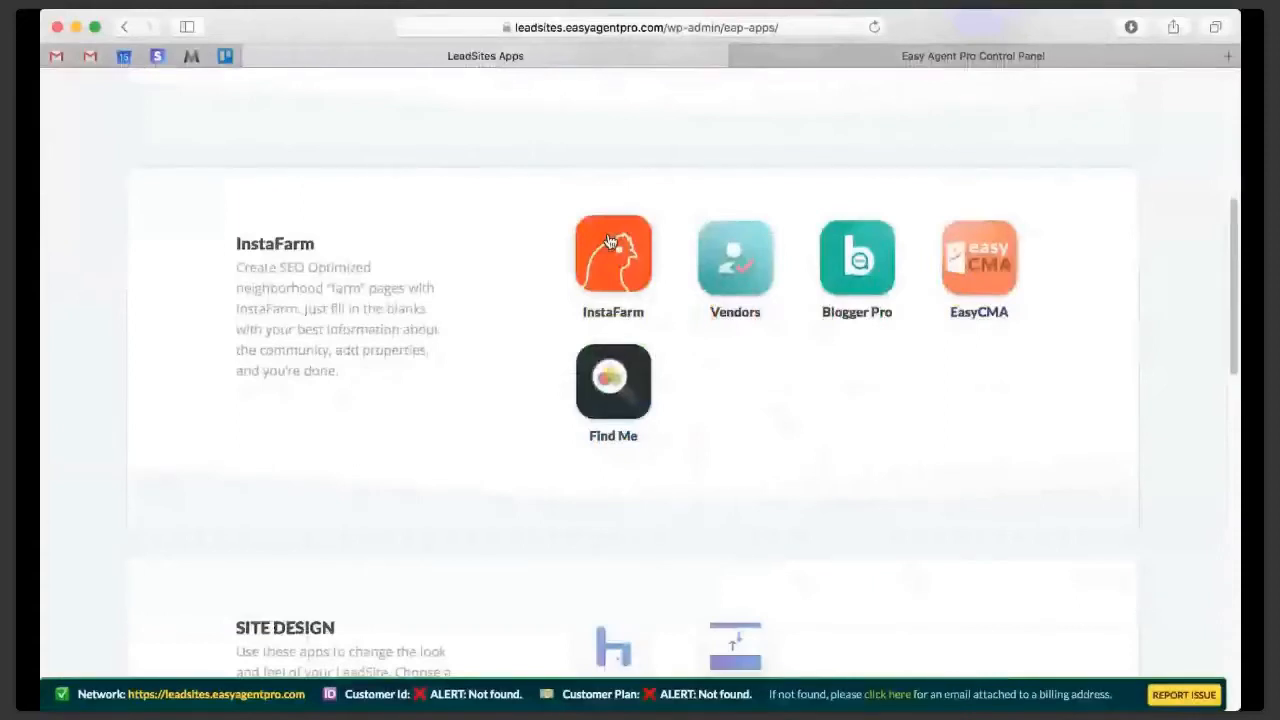
pyautogui.click(608, 240)
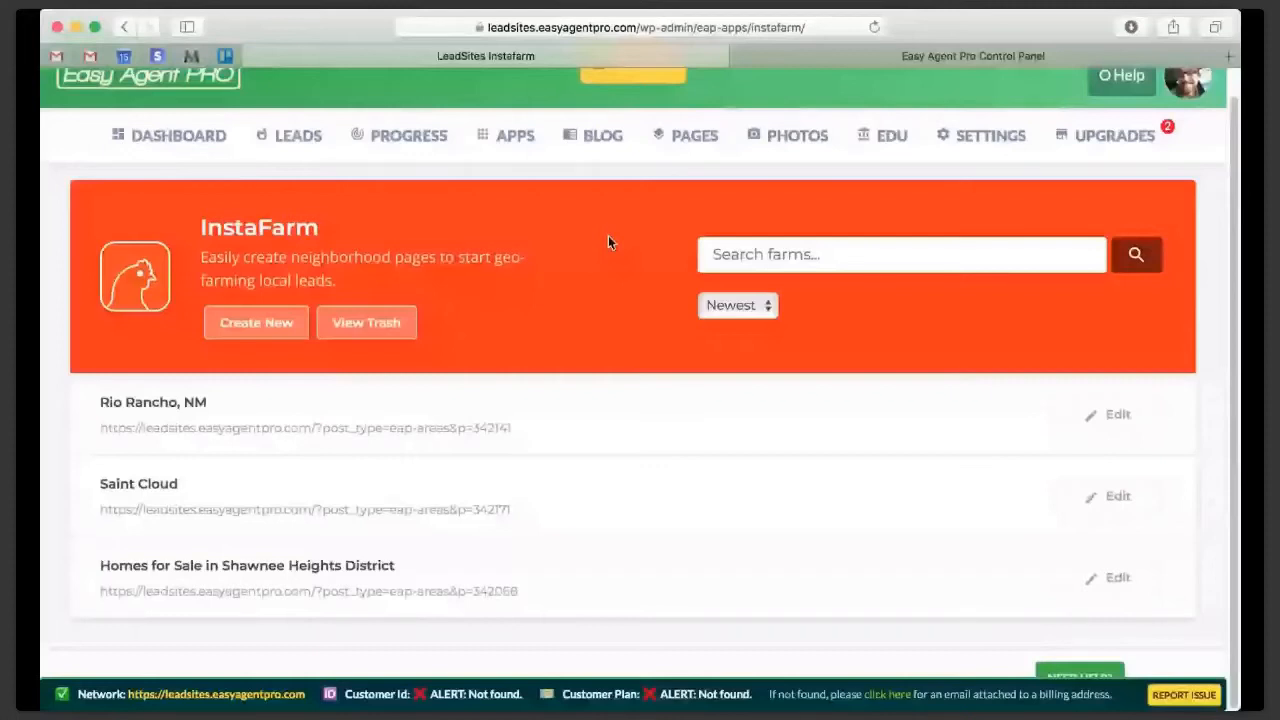
# - Create a new InstaFarm page titled Citrus Heights New Construction
pyautogui.click(258, 326)
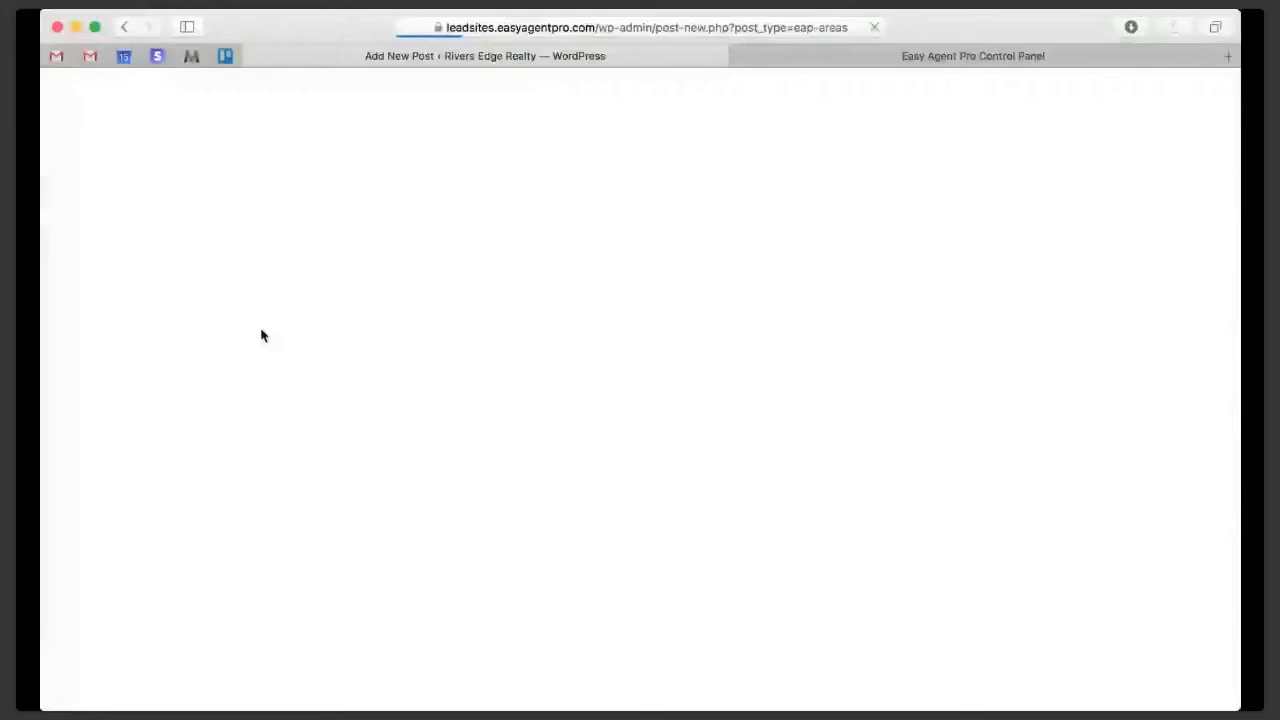
pyautogui.write('Citrus Hei')
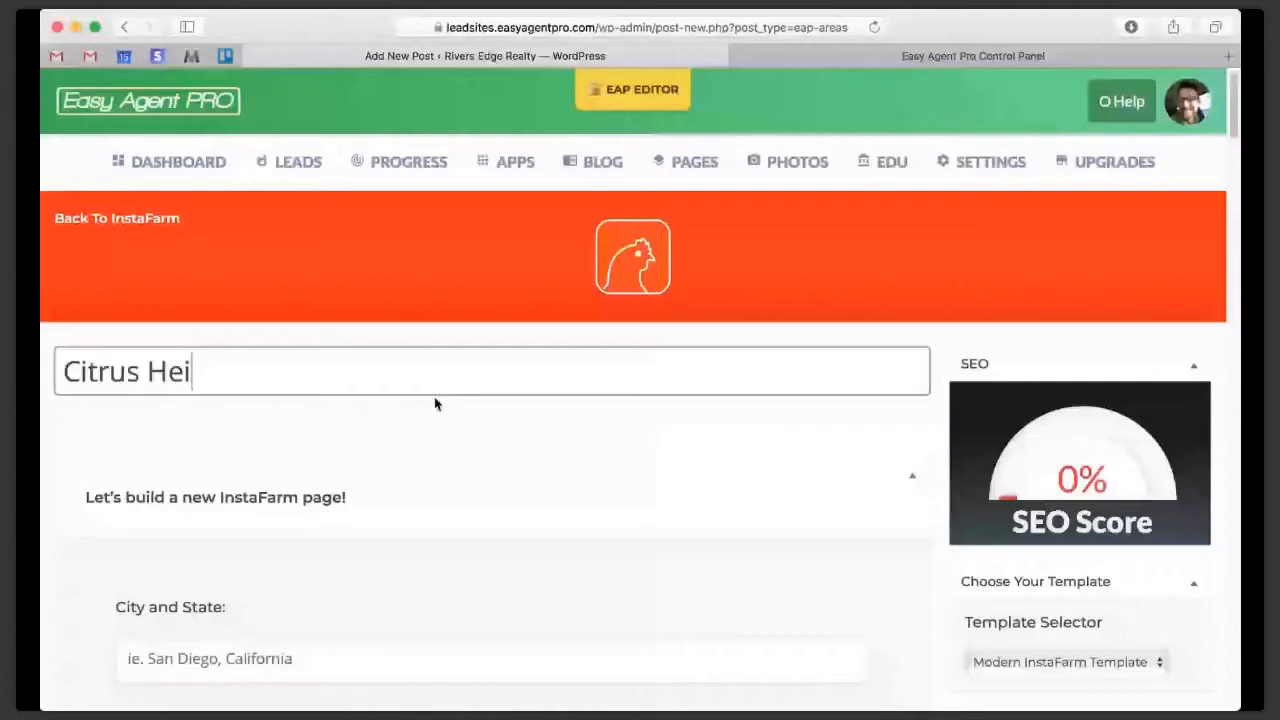
pyautogui.write('ghts New Construction')
# - Expand the page-building section and set the city and state to Citrus Heights, CA
pyautogui.scroll(-3, 523, 507)
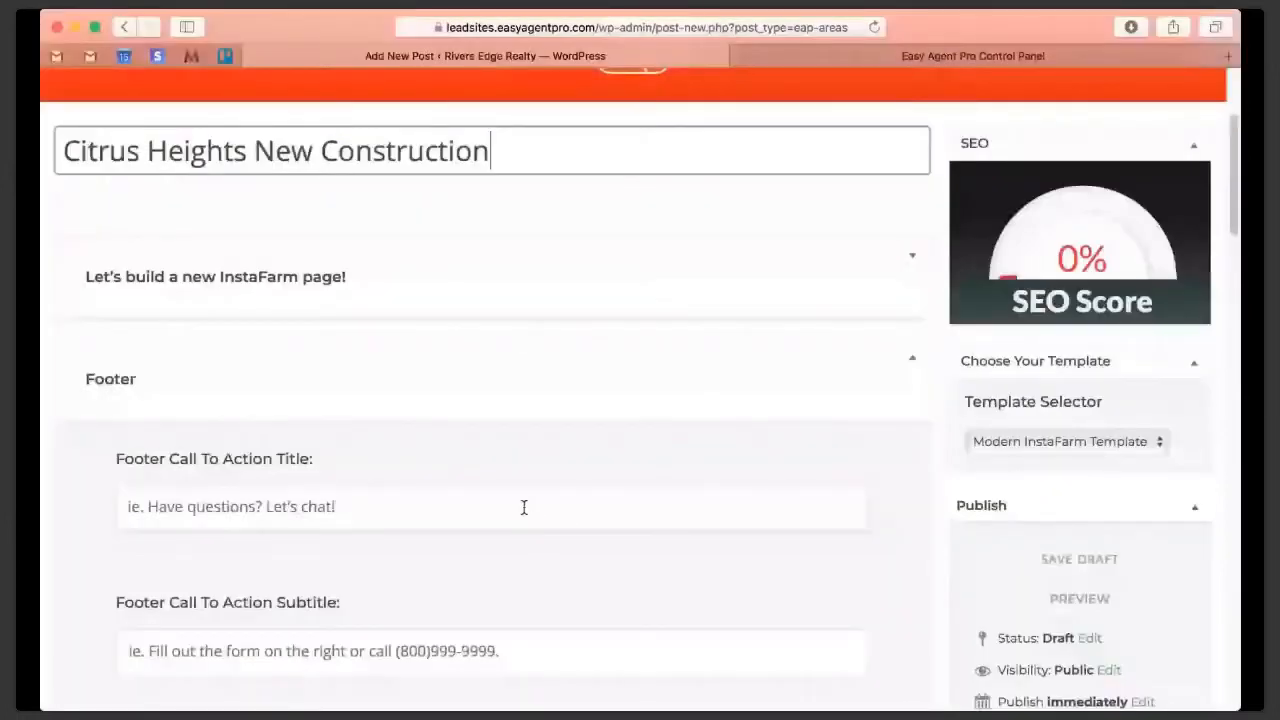
pyautogui.click(219, 277)
pyautogui.scroll(-3, 219, 277)
pyautogui.click(219, 190)
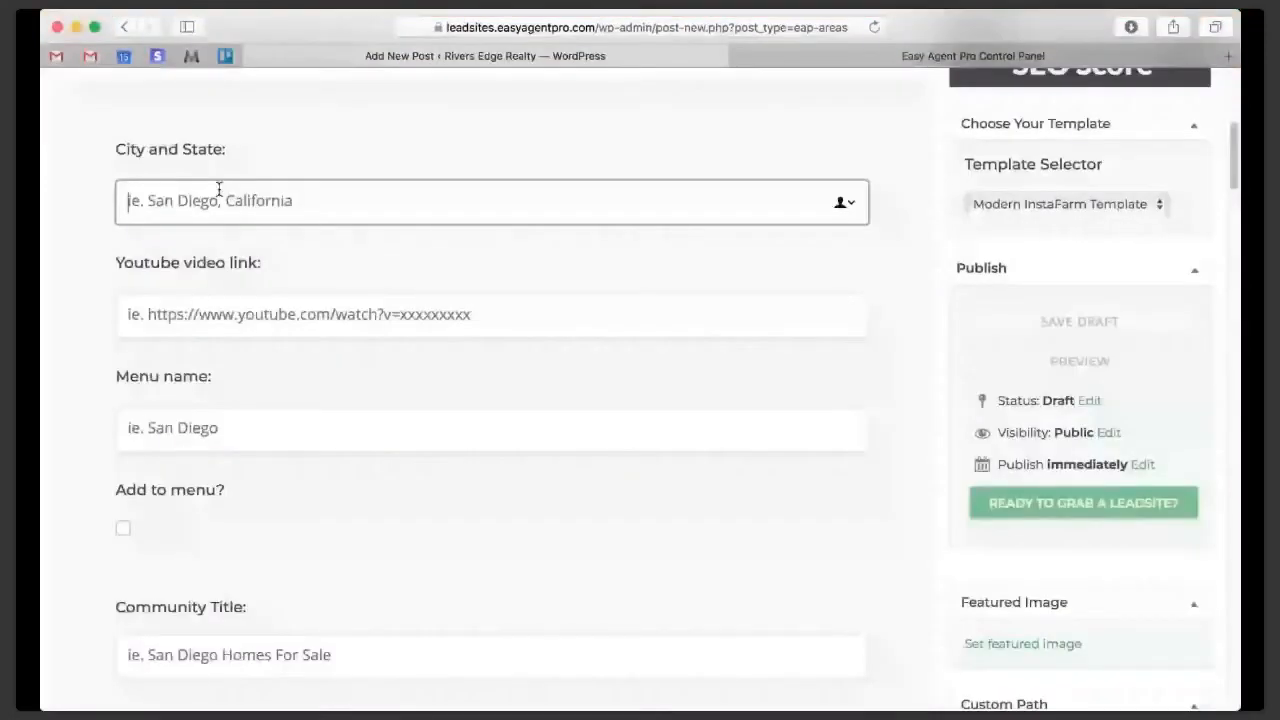
pyautogui.write('Citrus Heights, CA')
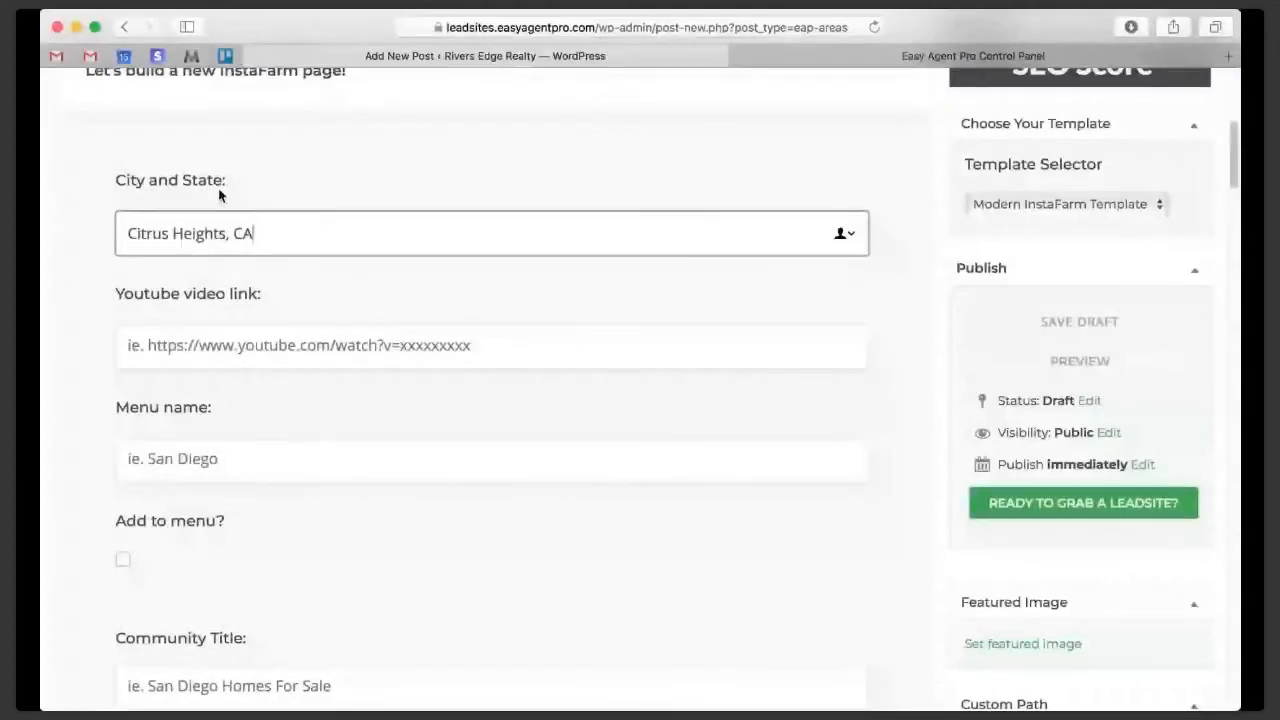
pyautogui.click(845, 413)
# - Set the menu name to Citrus Heights New Construction and enable adding the page to the menu
pyautogui.scroll(-2, 845, 413)
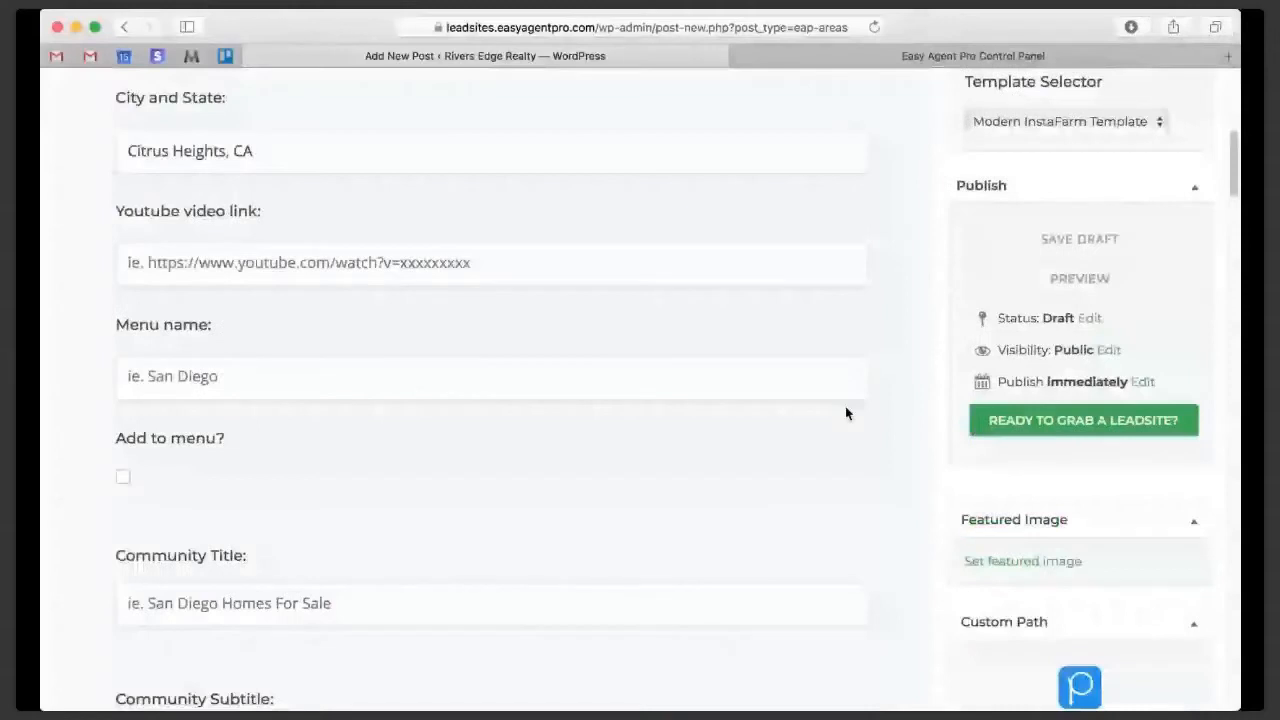
pyautogui.click(453, 380)
pyautogui.write('Citru')
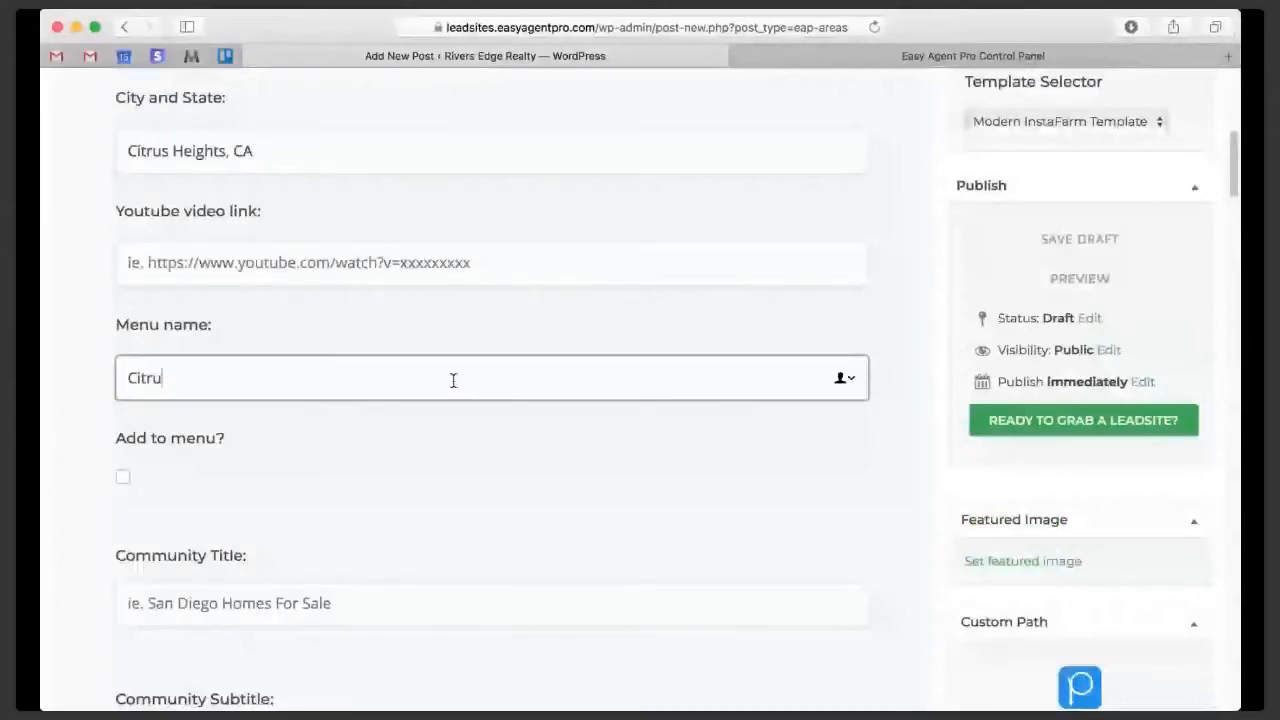
pyautogui.write('s Heights New Construc')
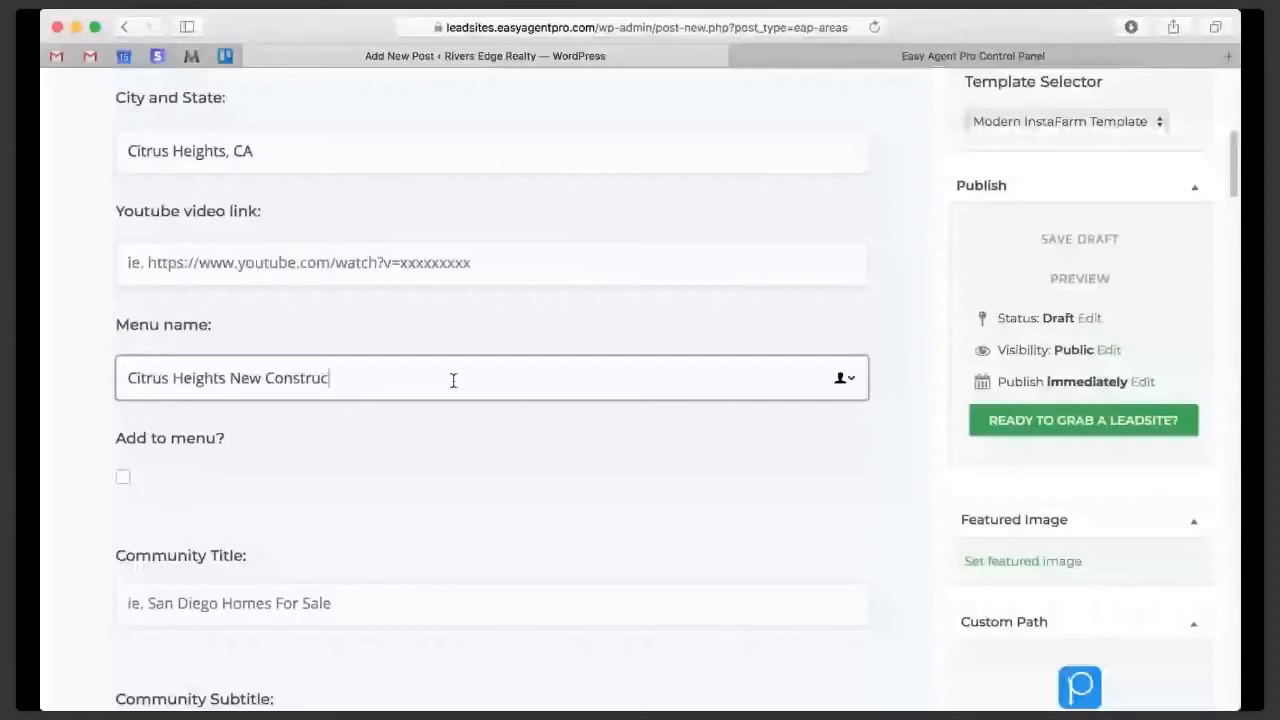
pyautogui.write('tion')
pyautogui.scroll(-3, 644, 404)
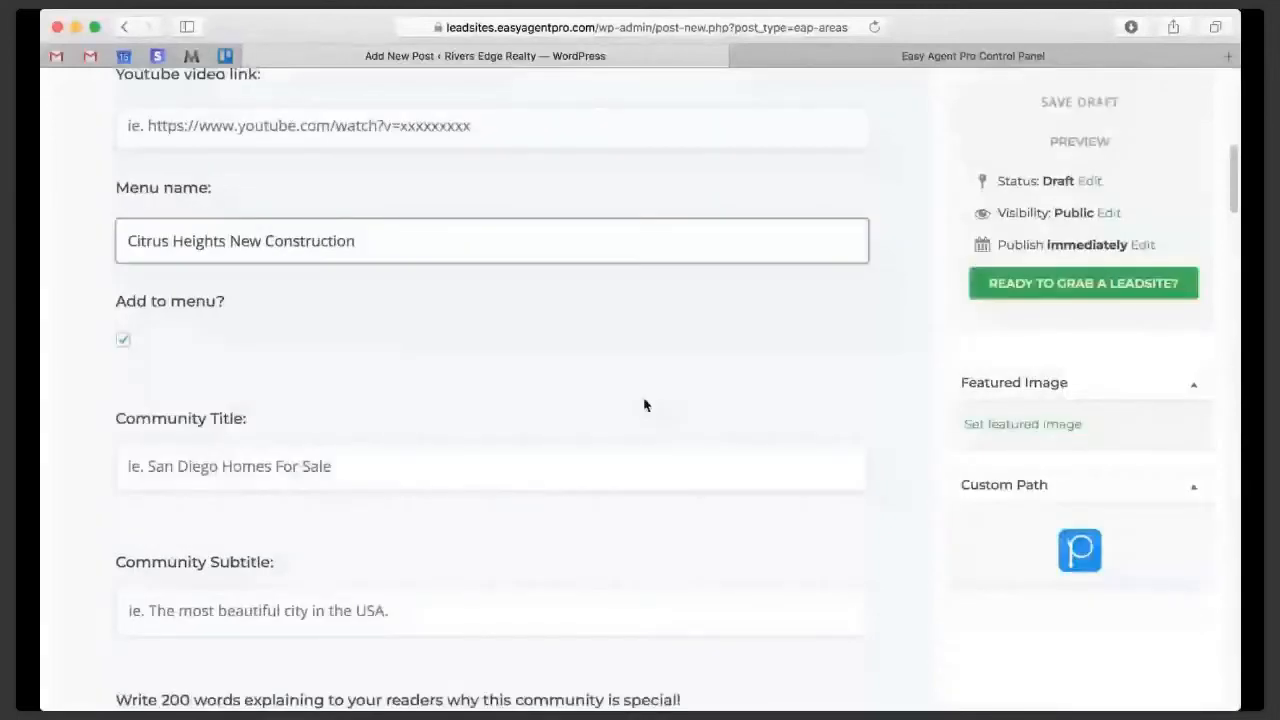
# - Check the saved market, open the IDX shortcode builder for the page's extra information section, and select Listing Report
pyautogui.scroll(-15, 489, 295)
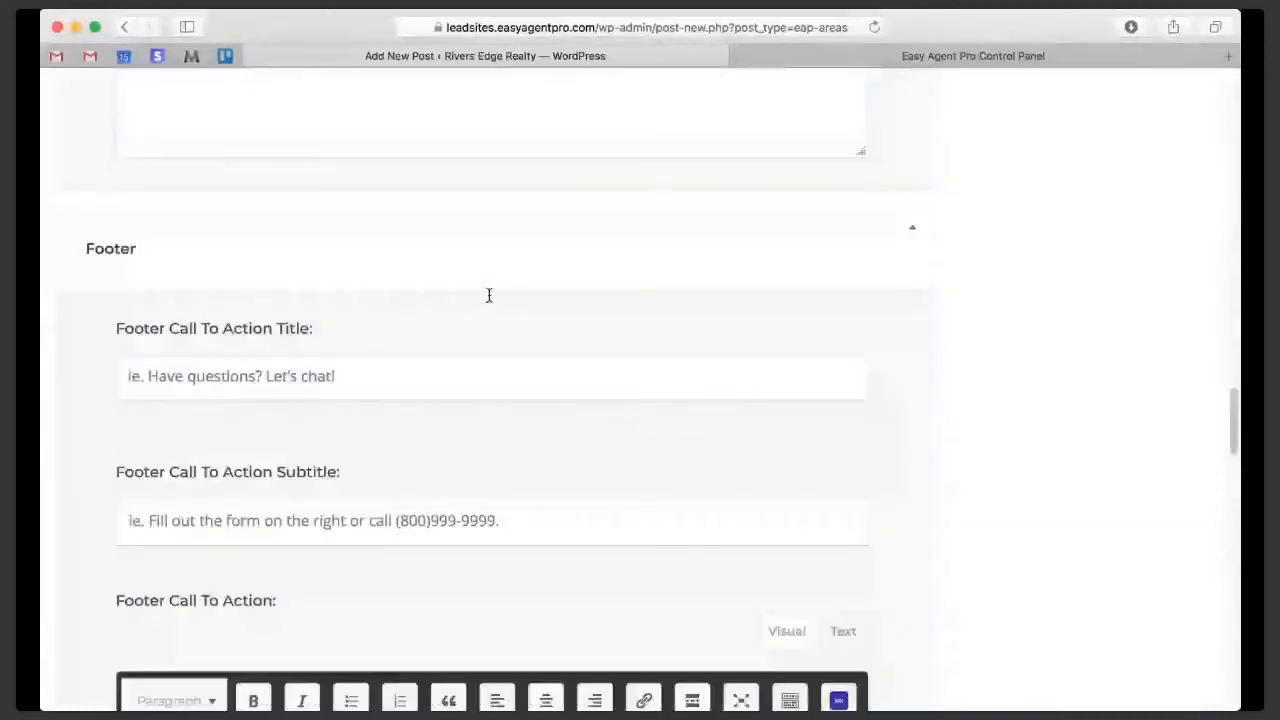
pyautogui.scroll(-10, 489, 295)
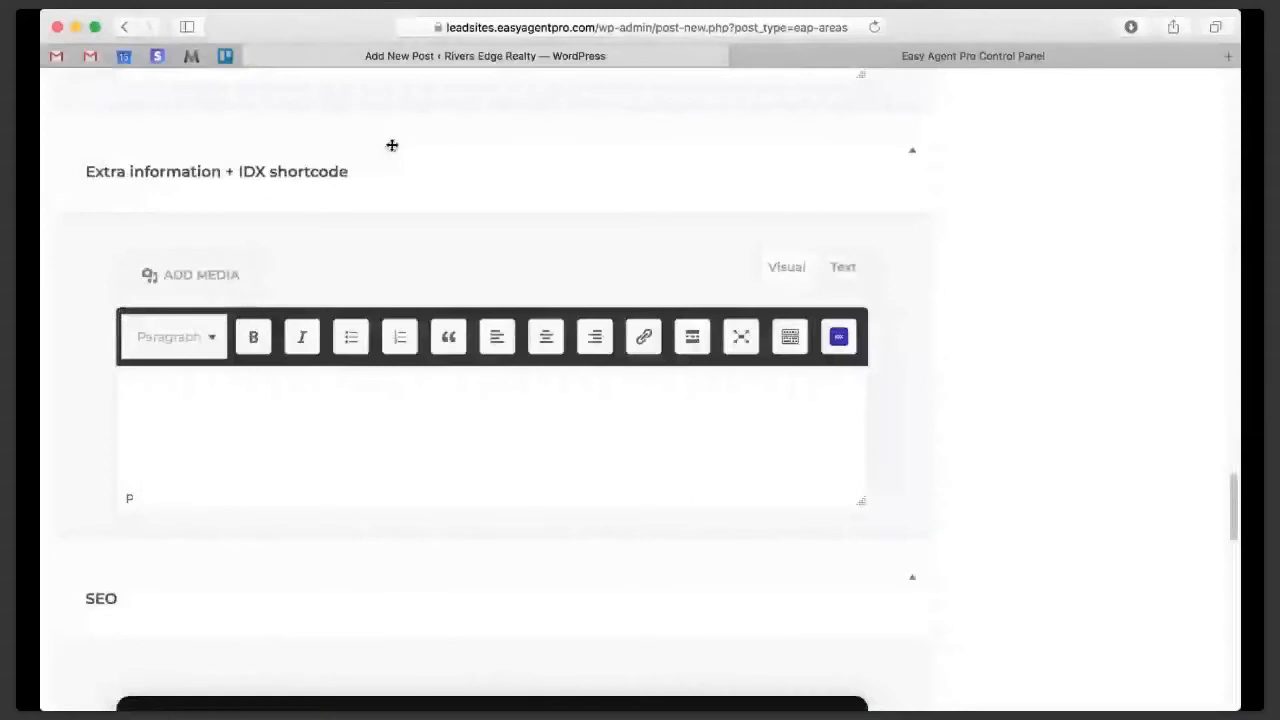
pyautogui.click(912, 57)
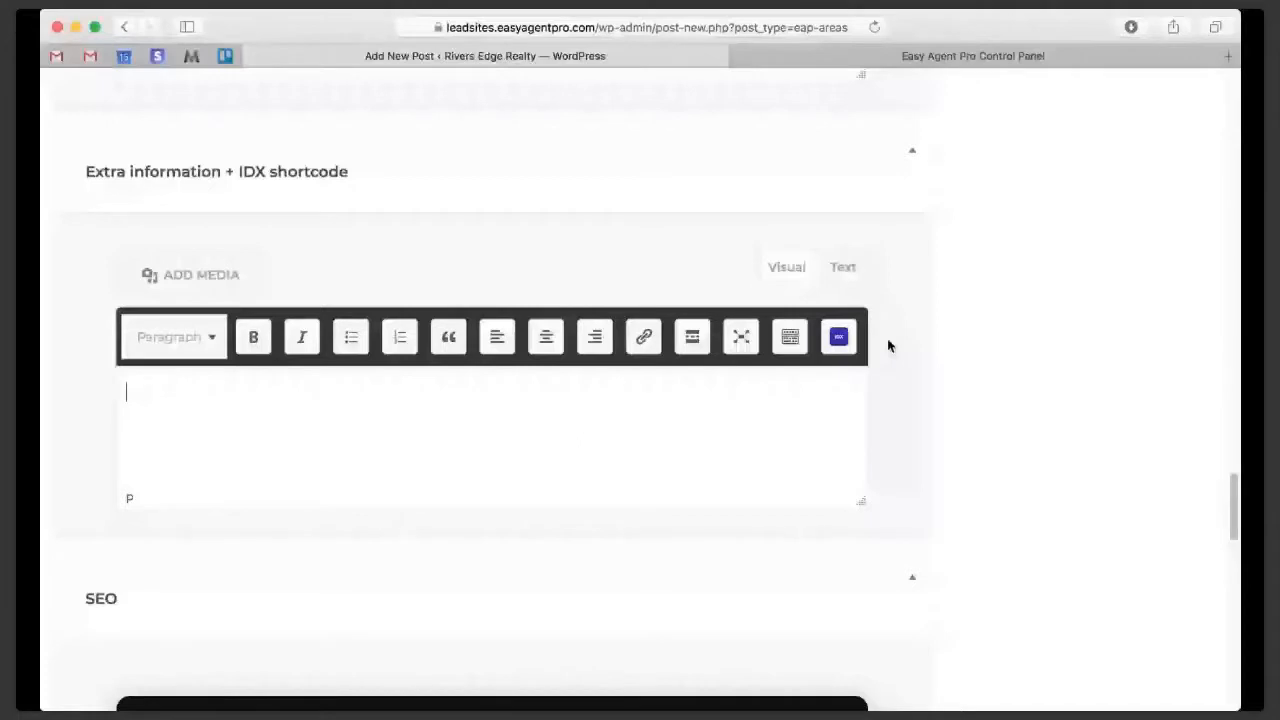
pyautogui.click(838, 352)
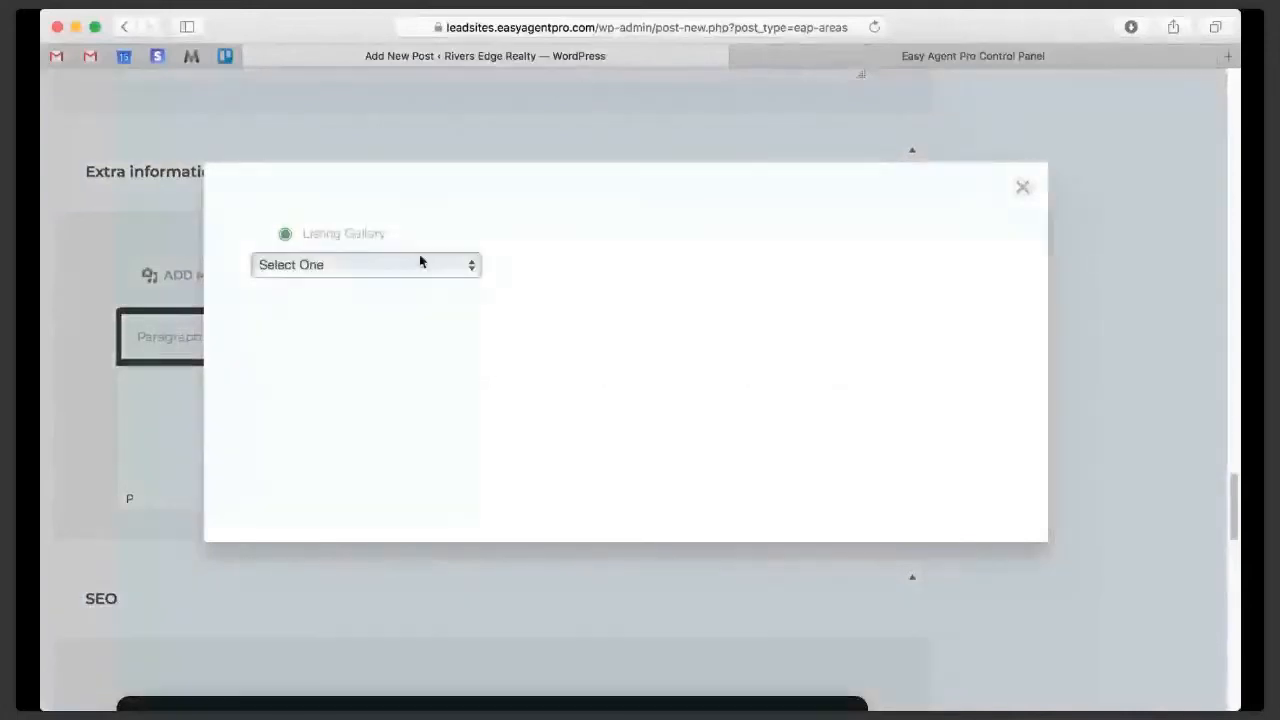
pyautogui.click(420, 264)
pyautogui.click(419, 318)
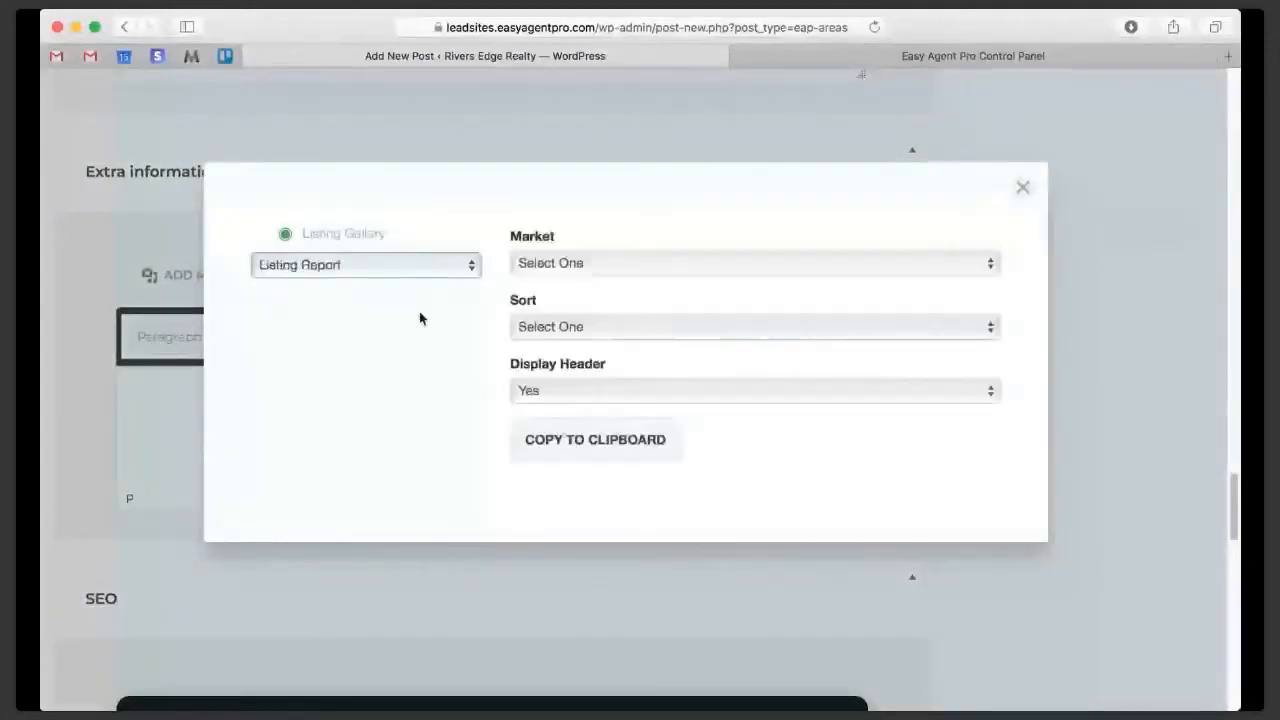
# - Configure the listing report for the Citrus Heights New Construction market, sorted by Listing Date, and copy its shortcode
pyautogui.moveTo(555, 236); pyautogui.dragTo(505, 233)
pyautogui.click(531, 265)
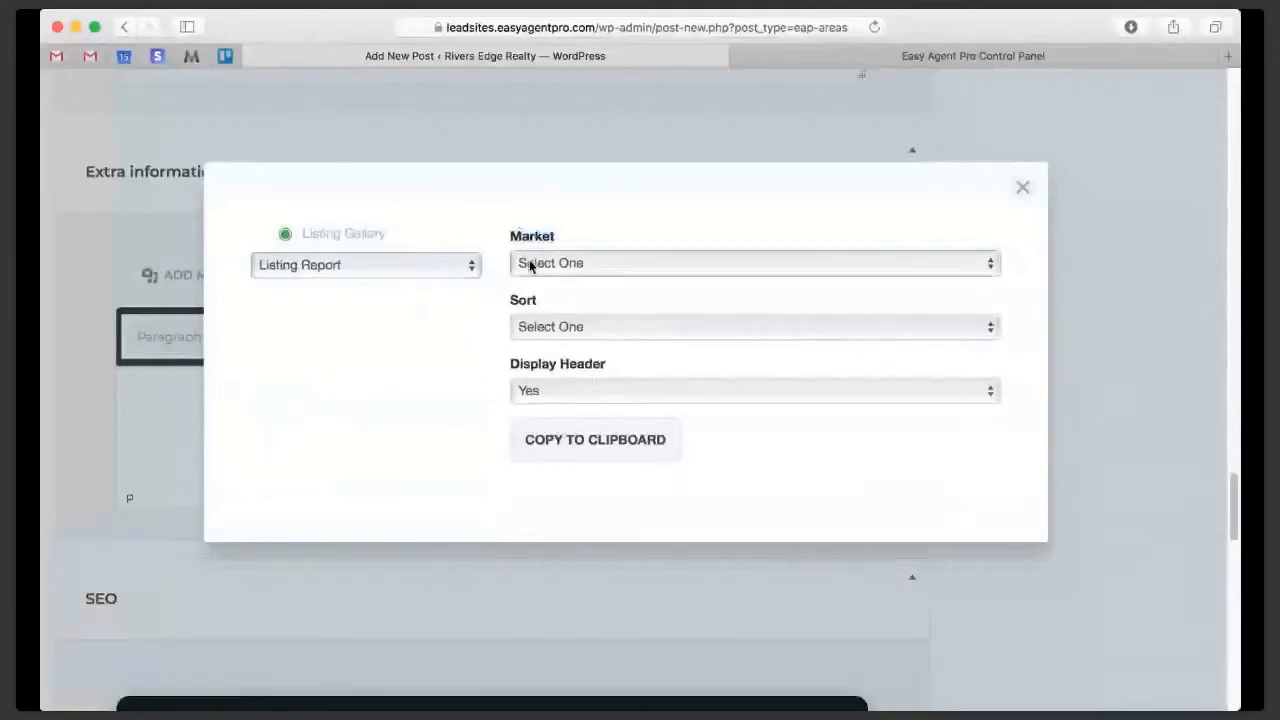
pyautogui.click(541, 332)
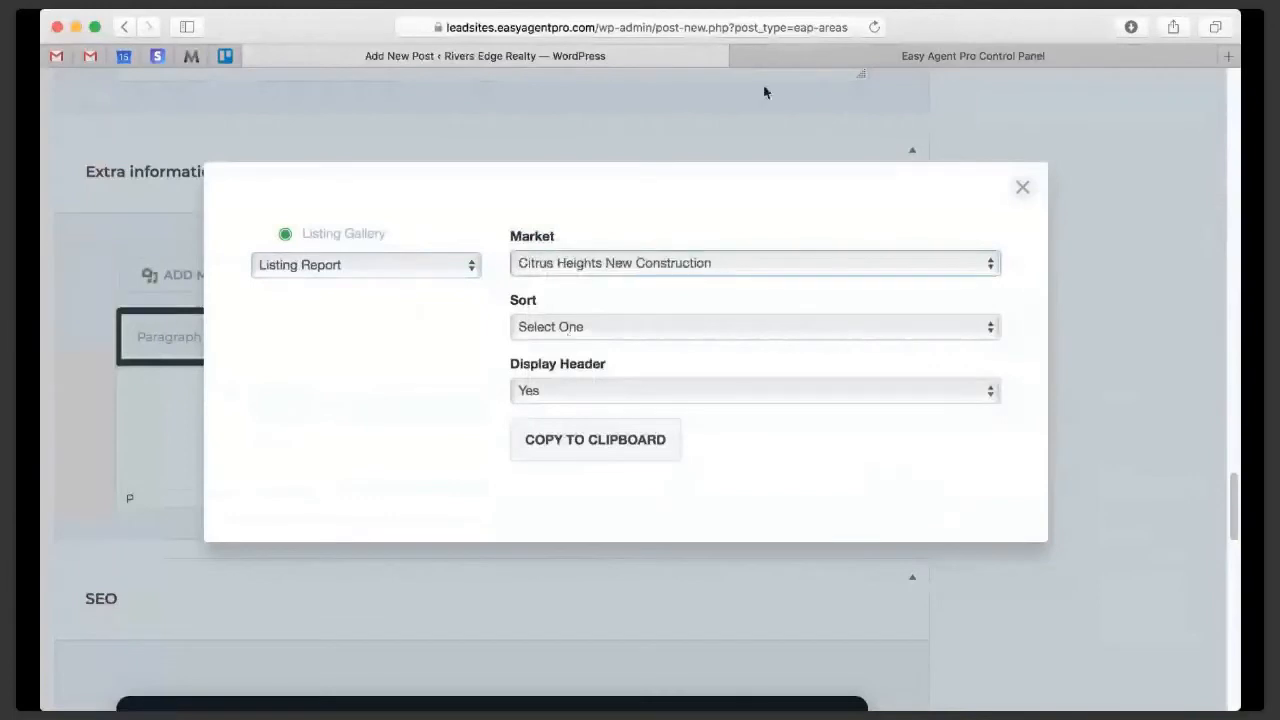
pyautogui.click(768, 58)
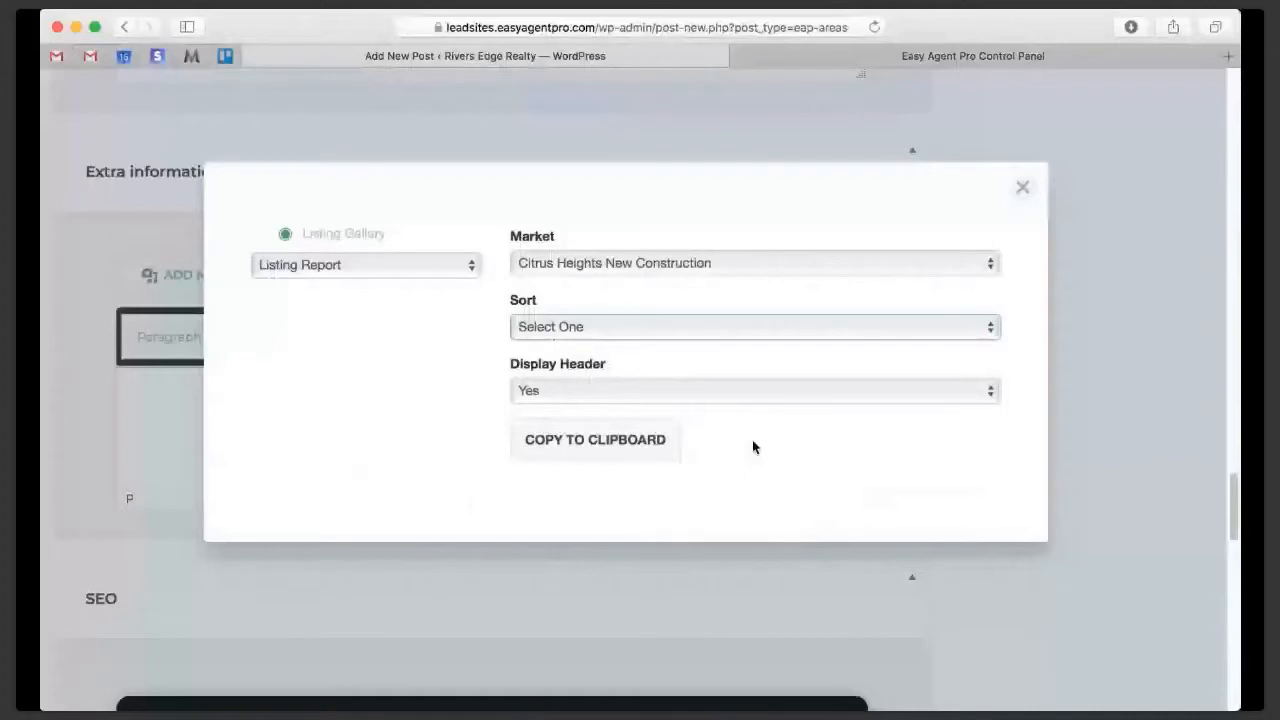
pyautogui.click(755, 447)
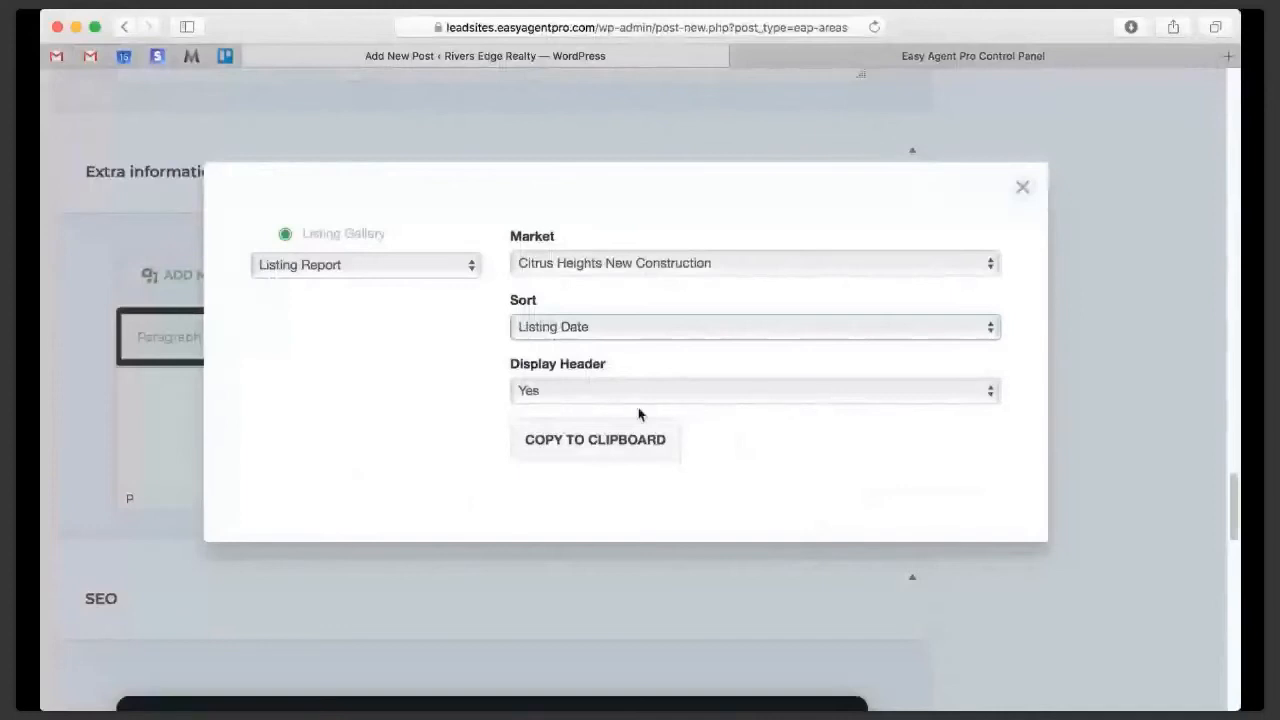
pyautogui.click(624, 437)
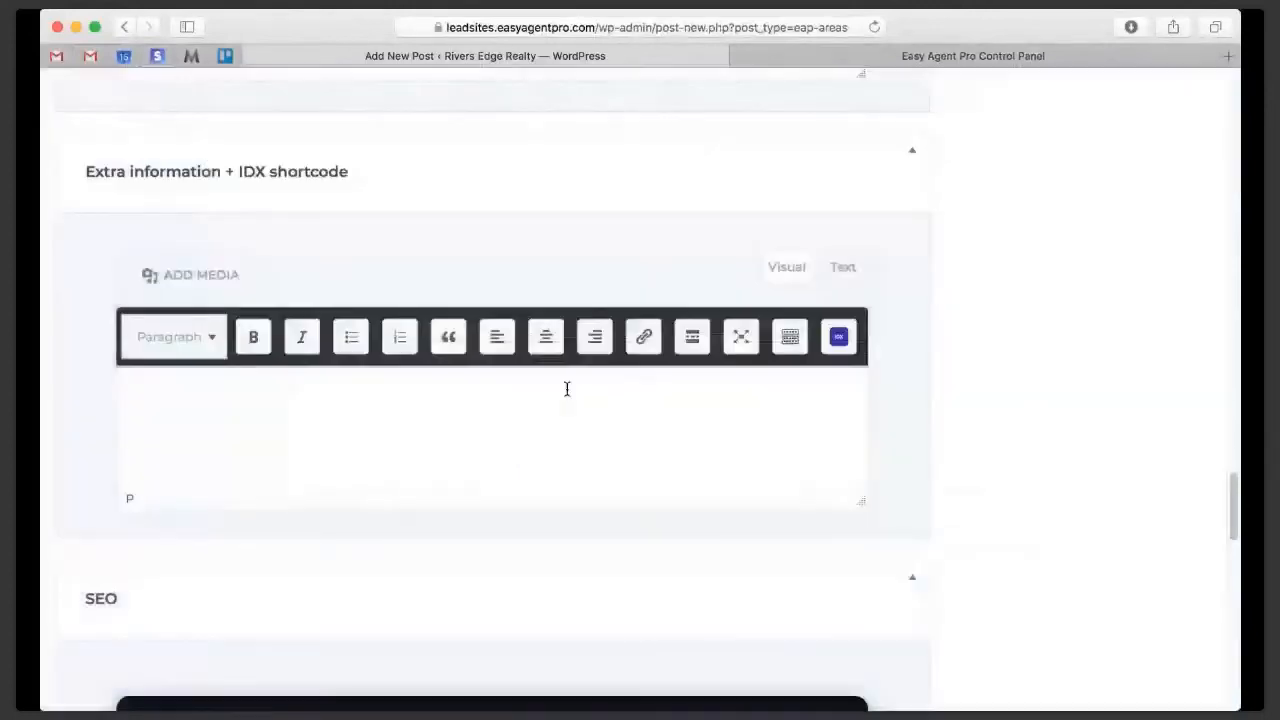
# - Paste the copied listing report shortcode into the page's extra information section and preview the page
pyautogui.click(457, 424)
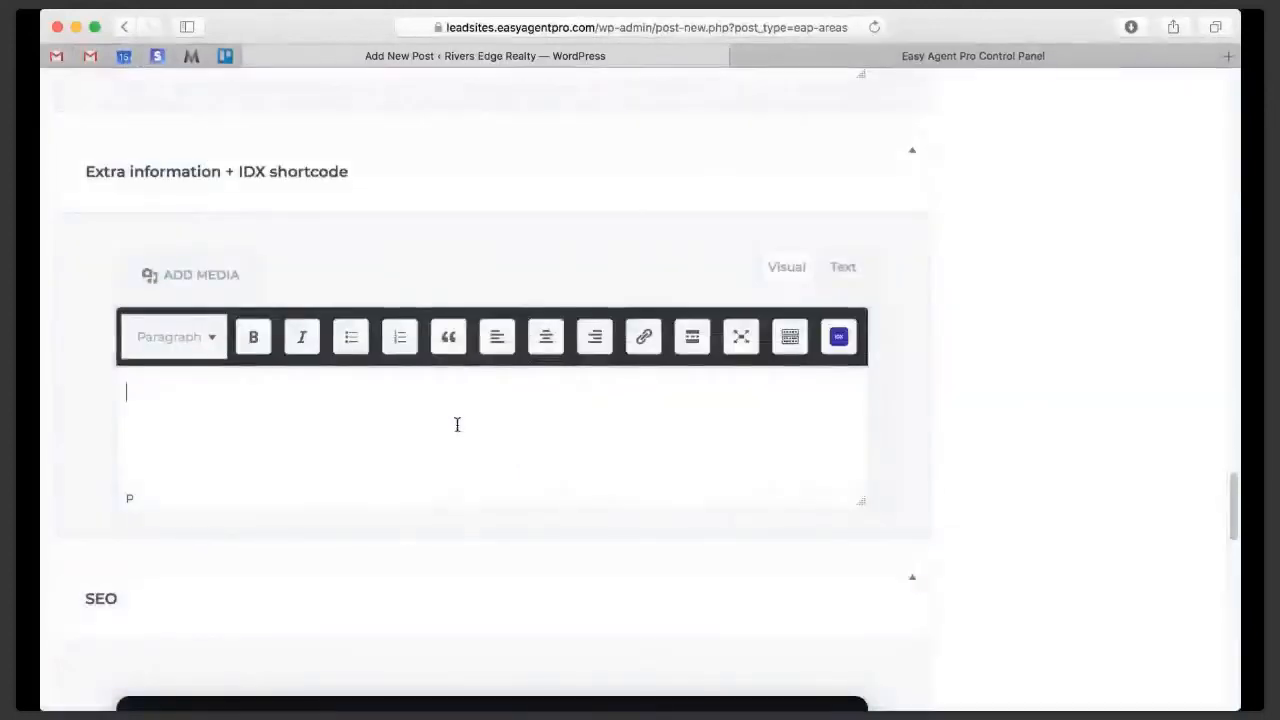
pyautogui.write('[optima_express_toppicks id="1001349" sortBy="ds" header="true" includeMap="false"]')
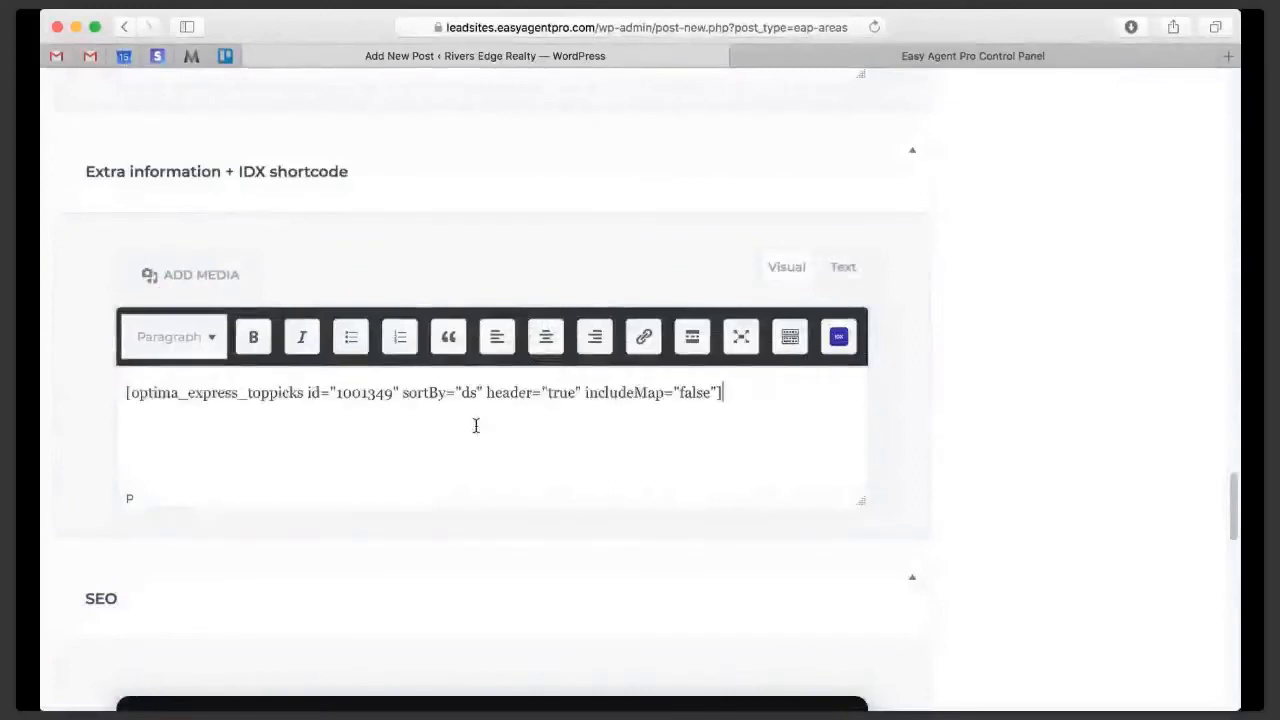
pyautogui.scroll(10, 958, 521)
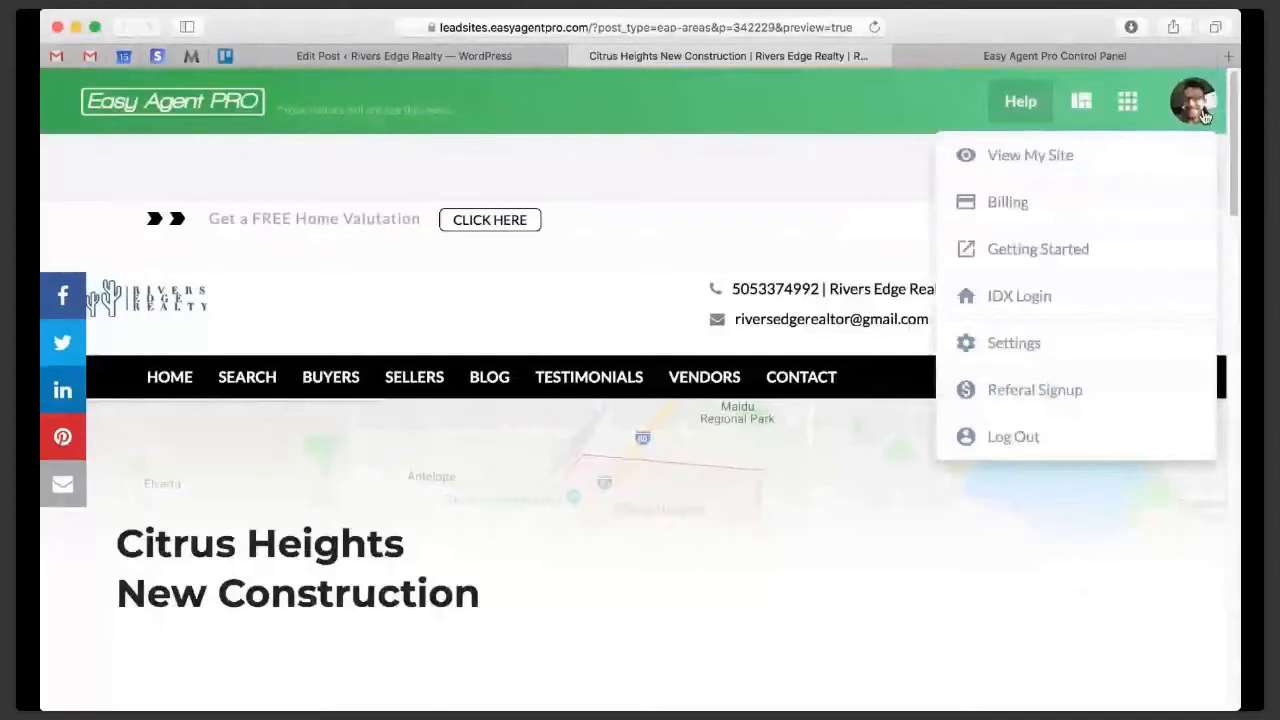
# - Review the Citrus Heights New Construction preview alongside the optional feature fields in the page's edit form
pyautogui.scroll(-3, 987, 428)
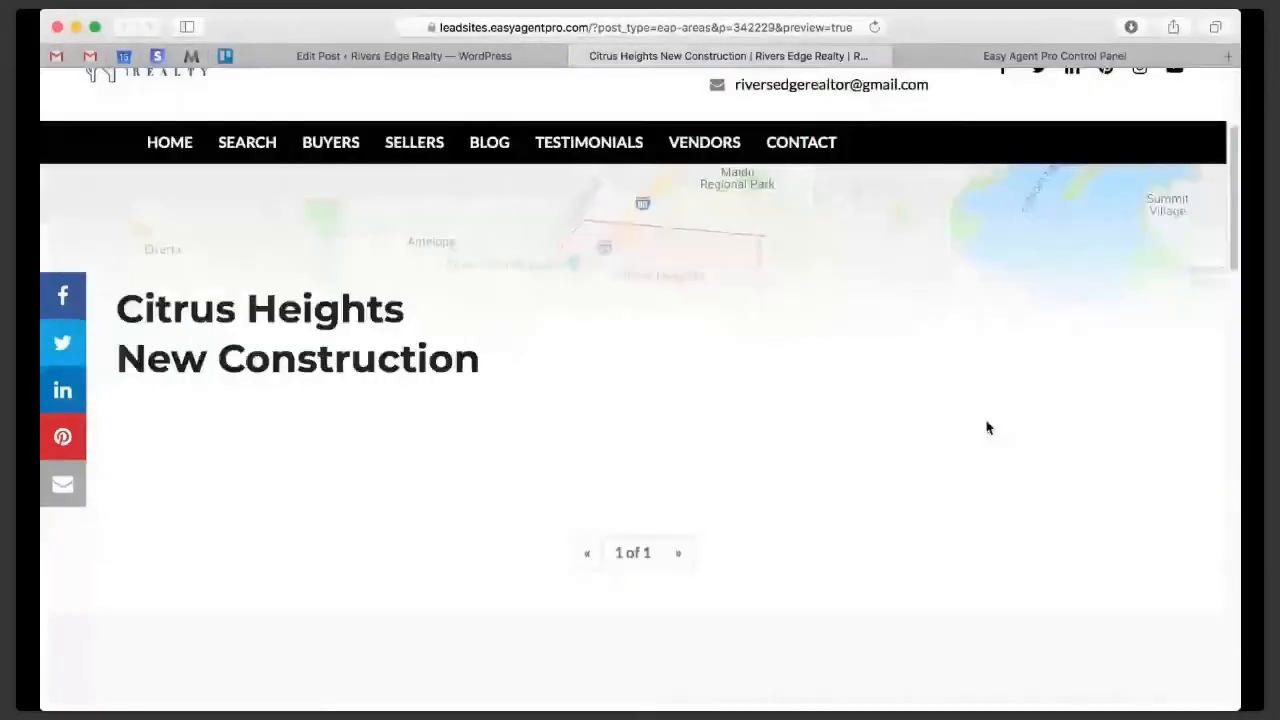
pyautogui.click(417, 60)
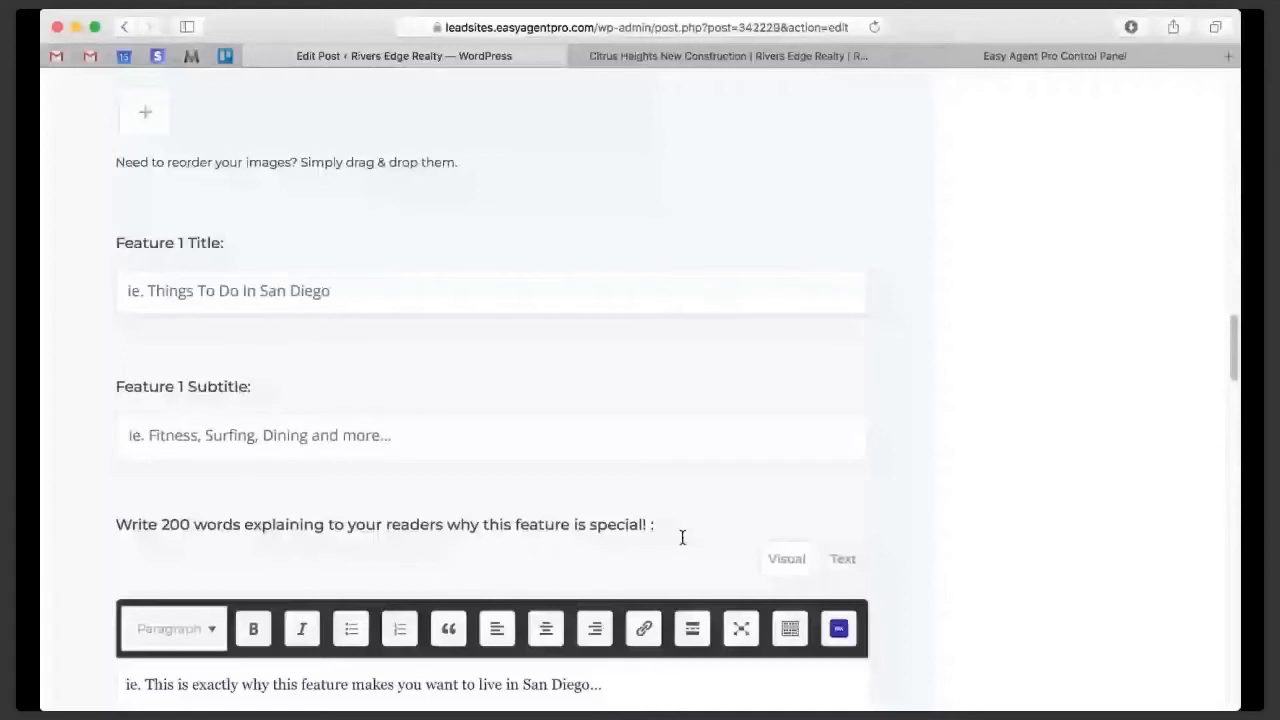
pyautogui.hotkey('ctrl', 'Tab')
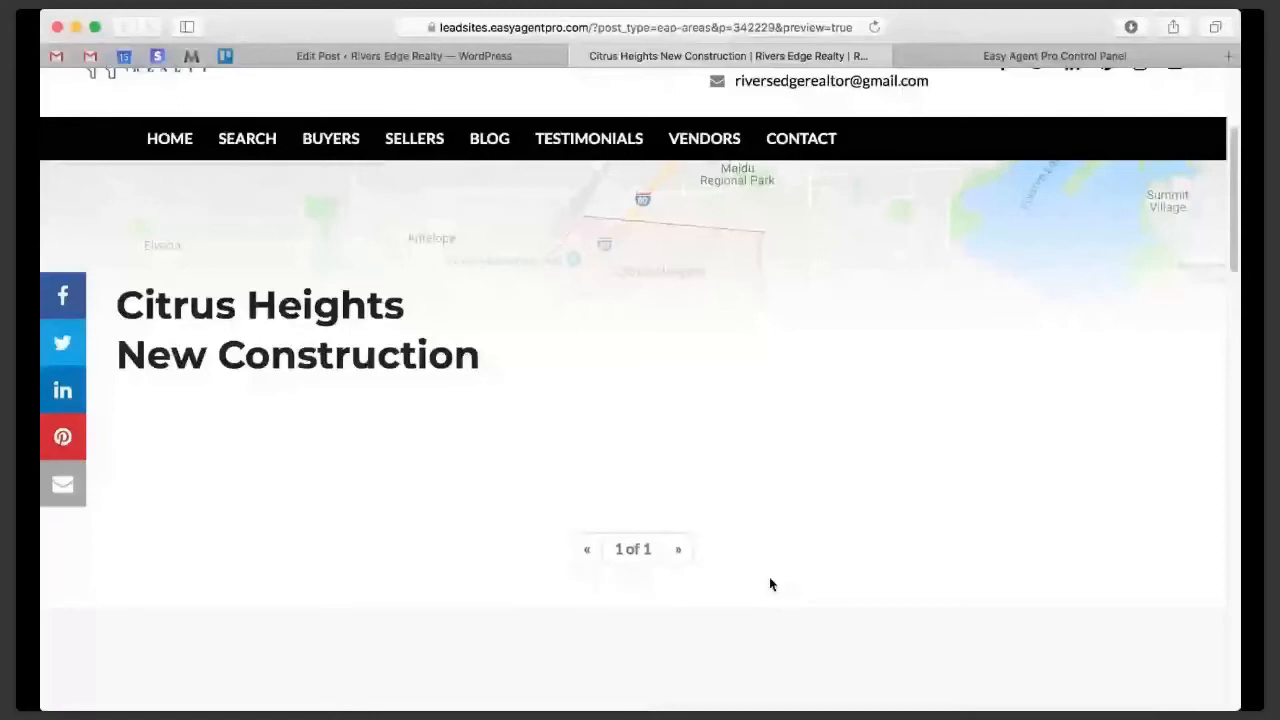
pyautogui.moveTo(228, 146)
pyautogui.scroll(5, 368, 430)
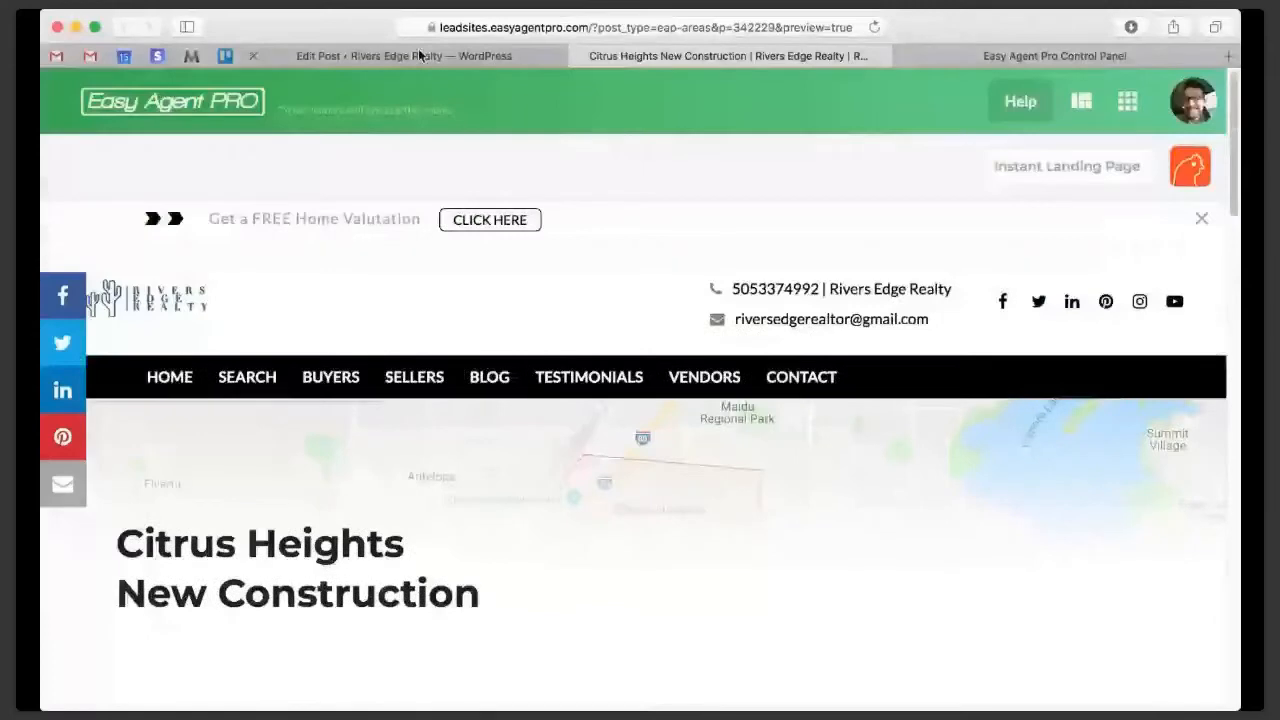
# - Open the Squeeze app from the LeadSites lead capture apps
pyautogui.click(419, 55)
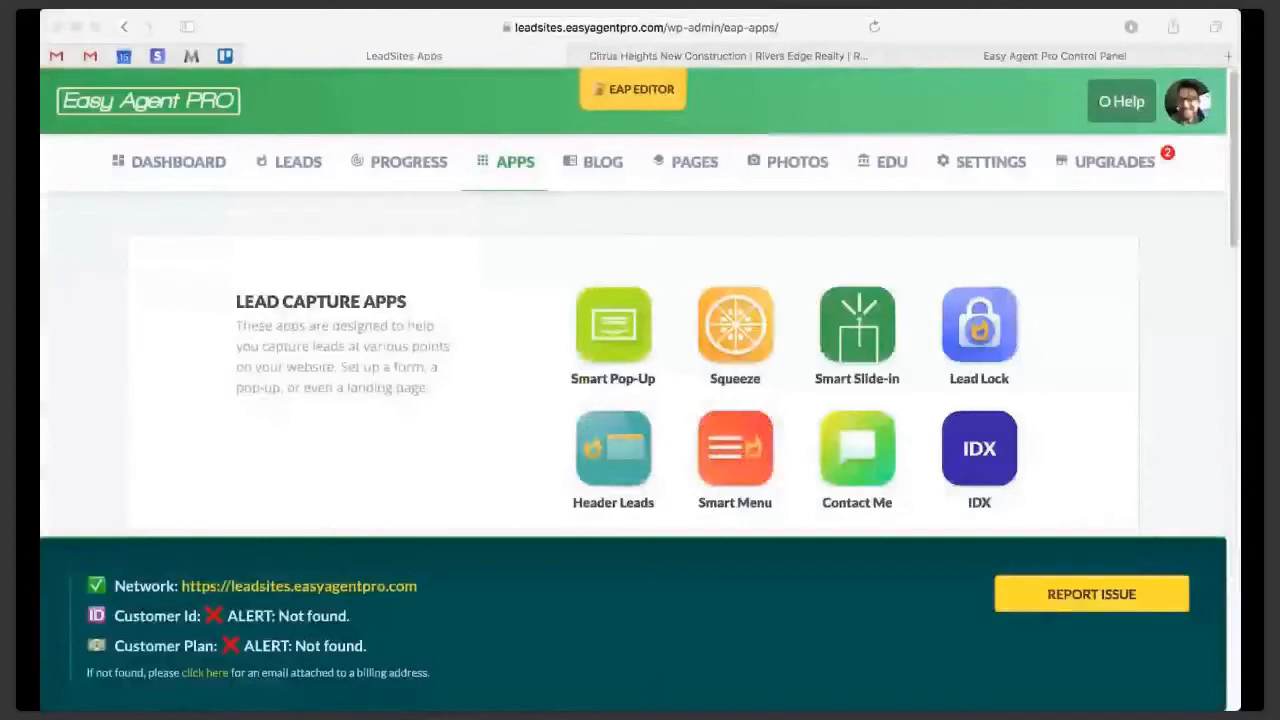
pyautogui.click(530, 420)
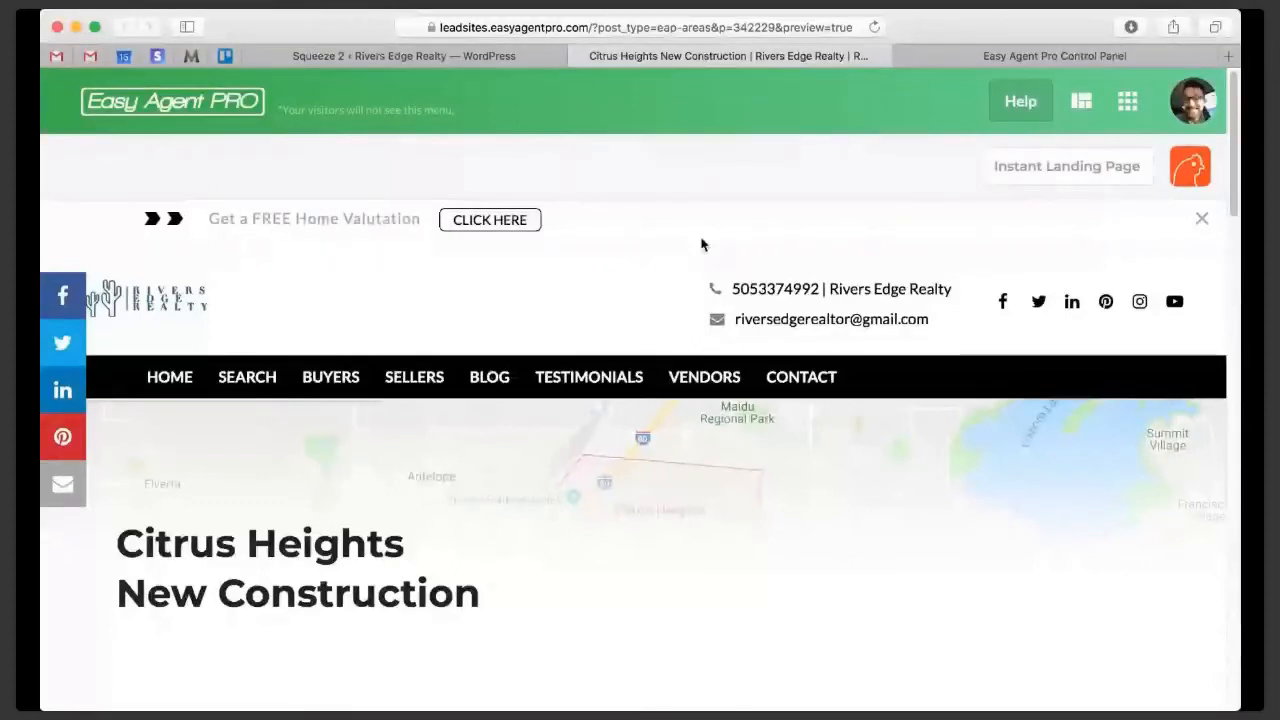
pyautogui.click(404, 56)
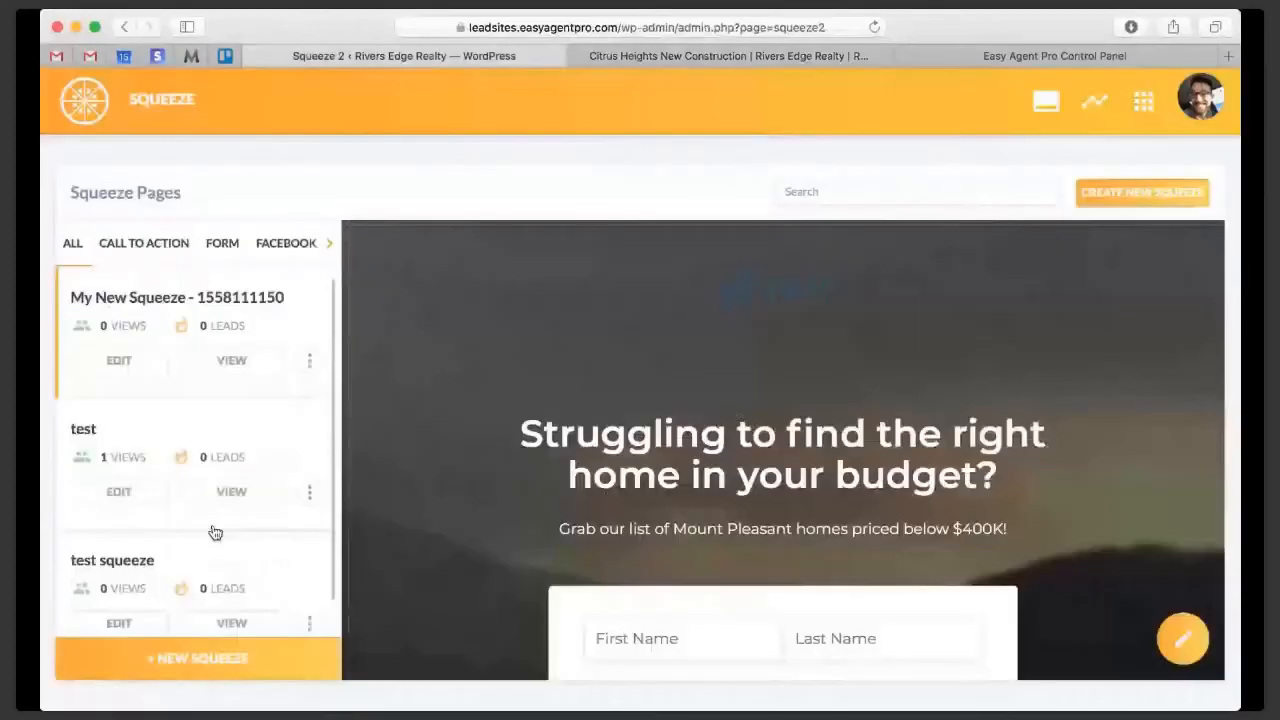
# - Start a new squeeze from the Facebook category's house photo collage template
pyautogui.click(210, 660)
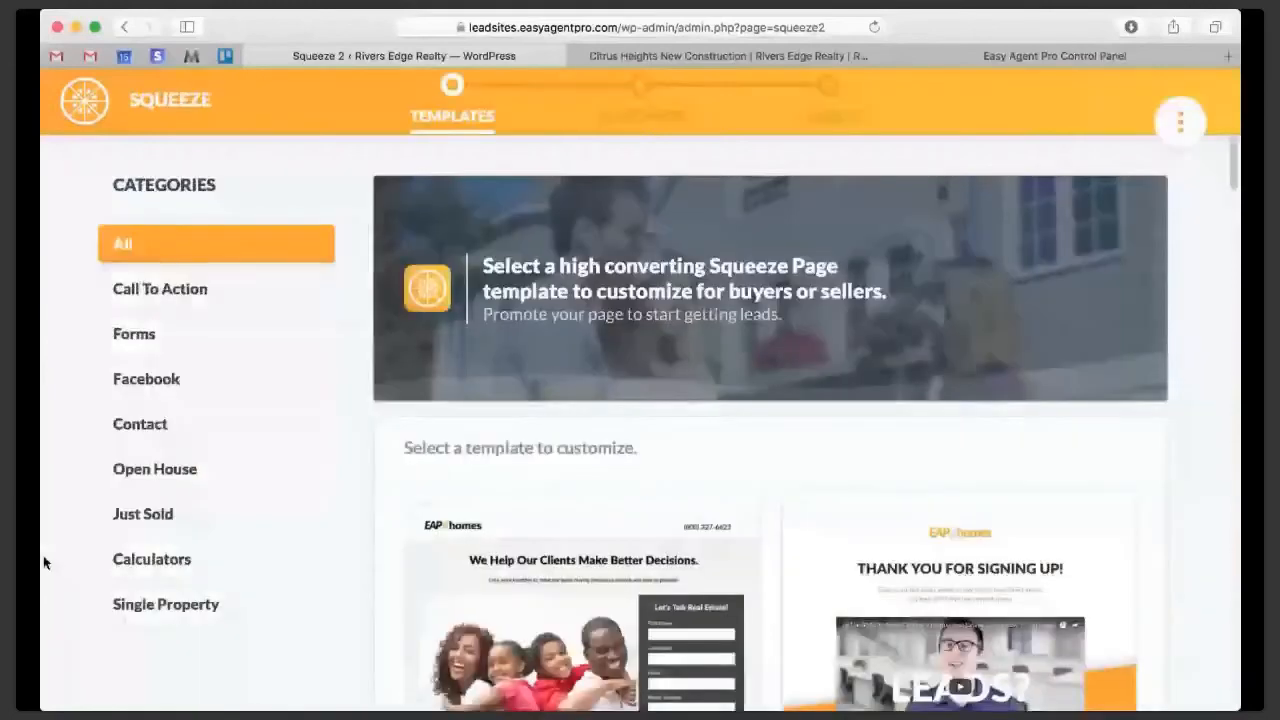
pyautogui.click(146, 378)
pyautogui.scroll(-2, 498, 480)
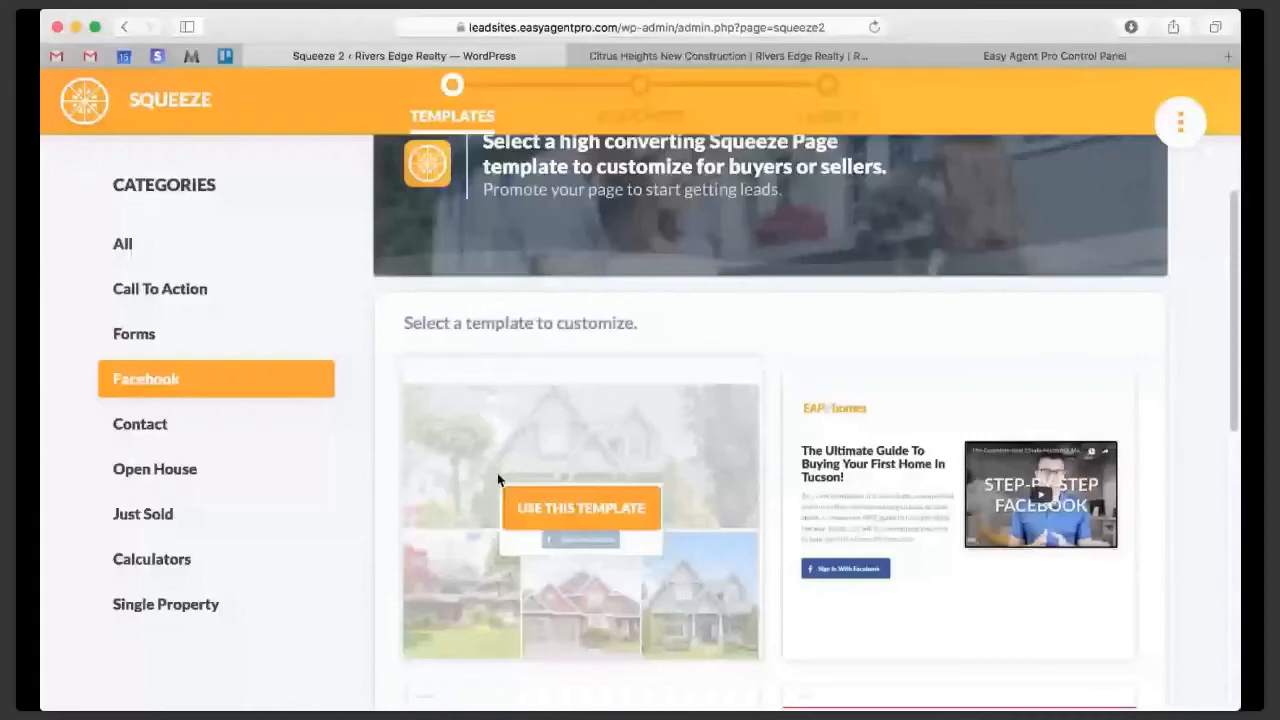
pyautogui.click(520, 500)
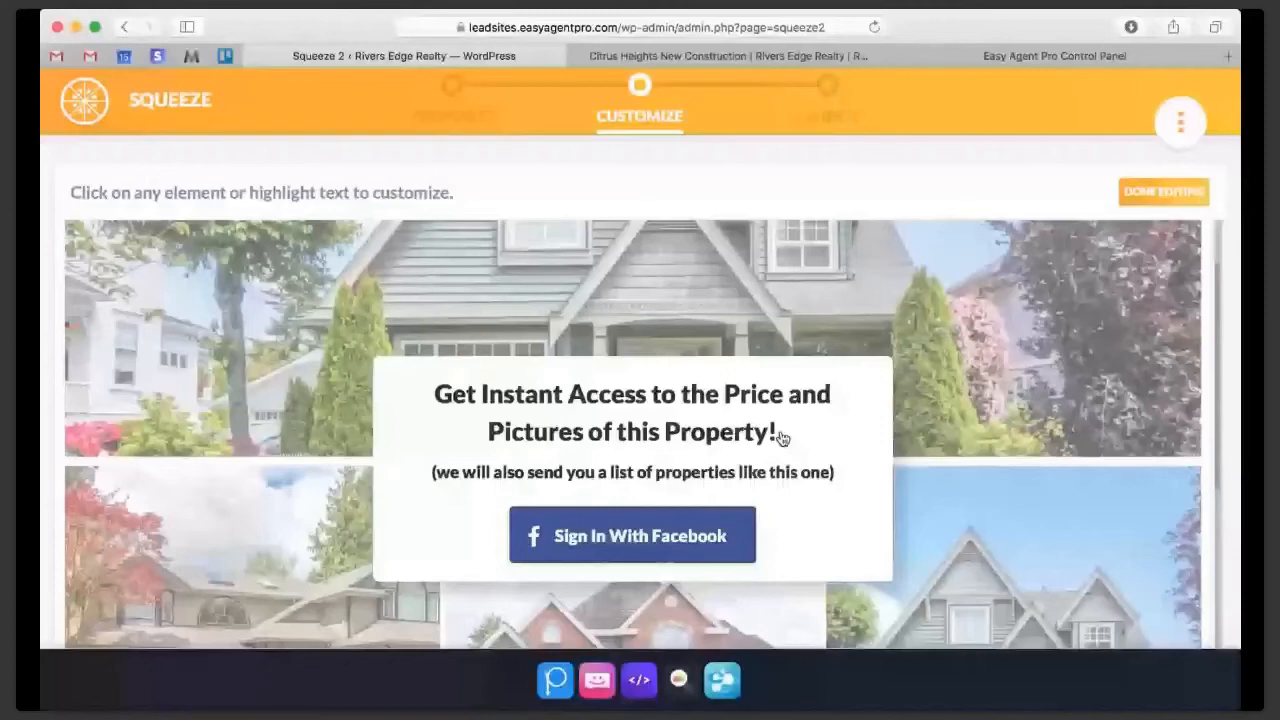
# - Replace the squeeze's headline with "Interested in NEW Citrus Heights homes?"
pyautogui.tripleClick(782, 433)
pyautogui.write('Inter')
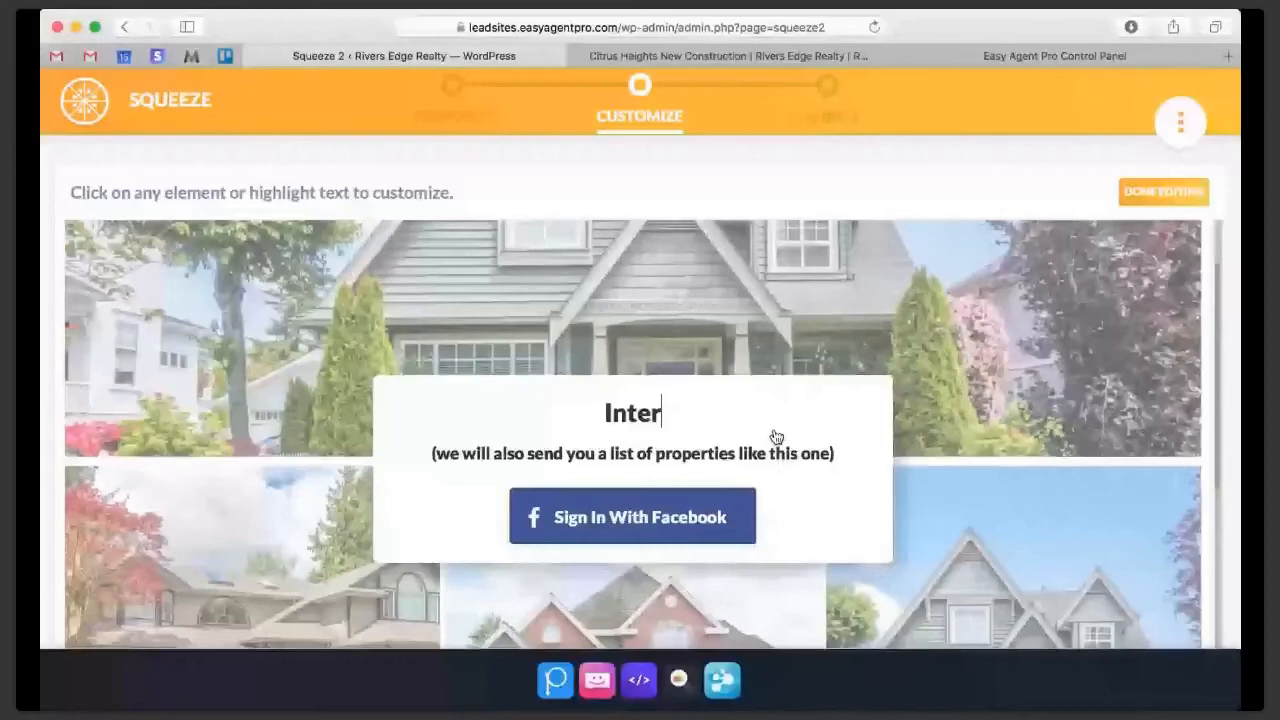
pyautogui.write('ested in NEW Citrus Heights hom')
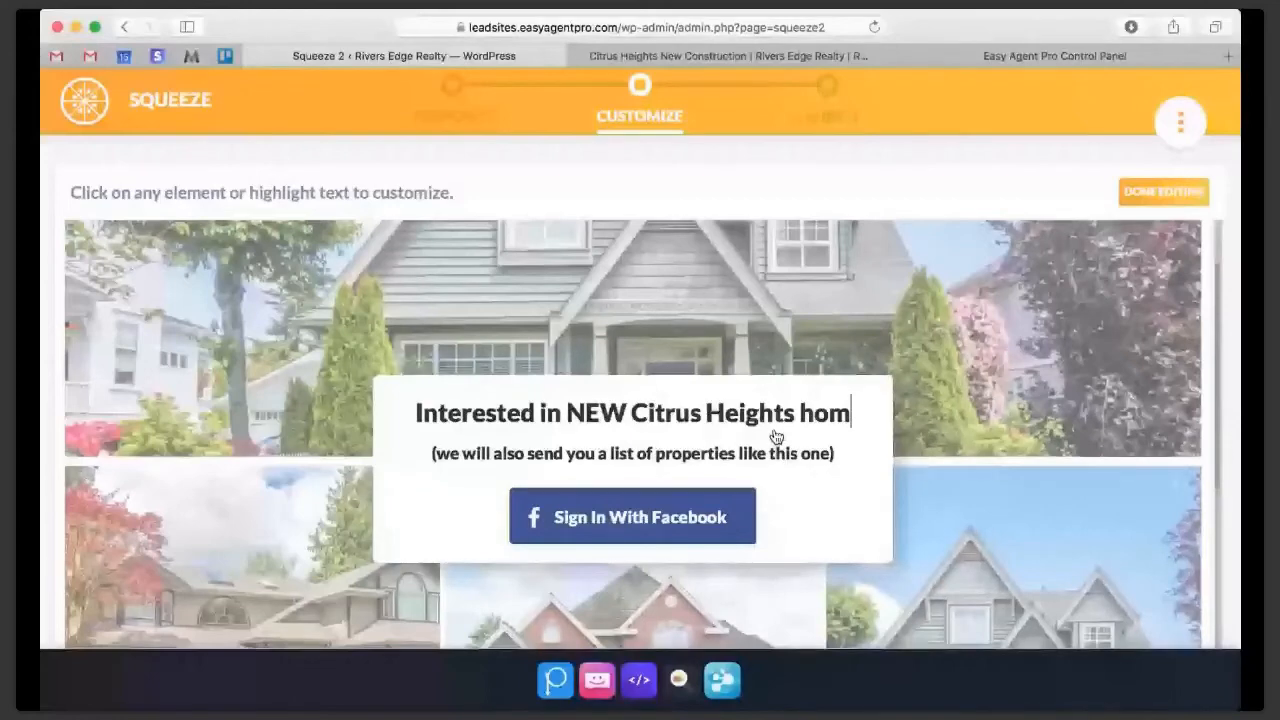
pyautogui.write('es?')
# - Replace the subheading with "Click below to access our exclusive list of NEW construction in Citrus Heights! (shh, dont tell anyone else!)"
pyautogui.moveTo(828, 473); pyautogui.dragTo(440, 473)
pyautogui.press('BackSpace')
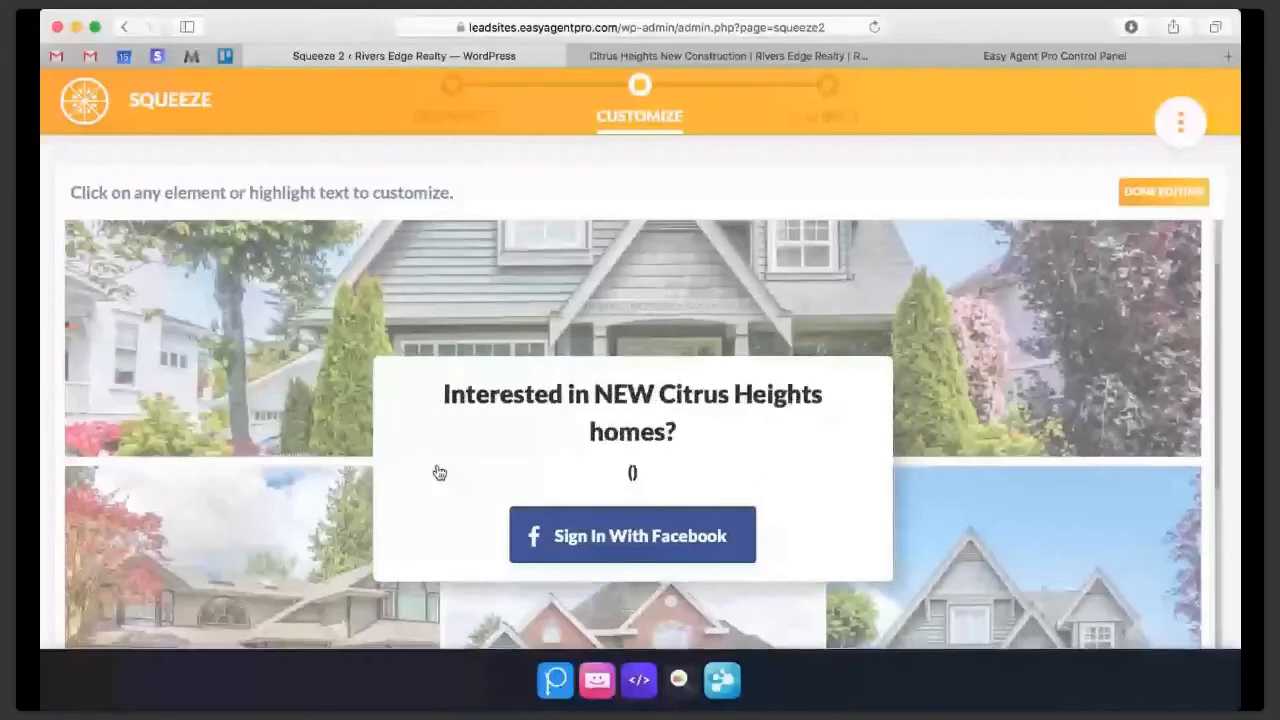
pyautogui.write('Click below to access our exclus')
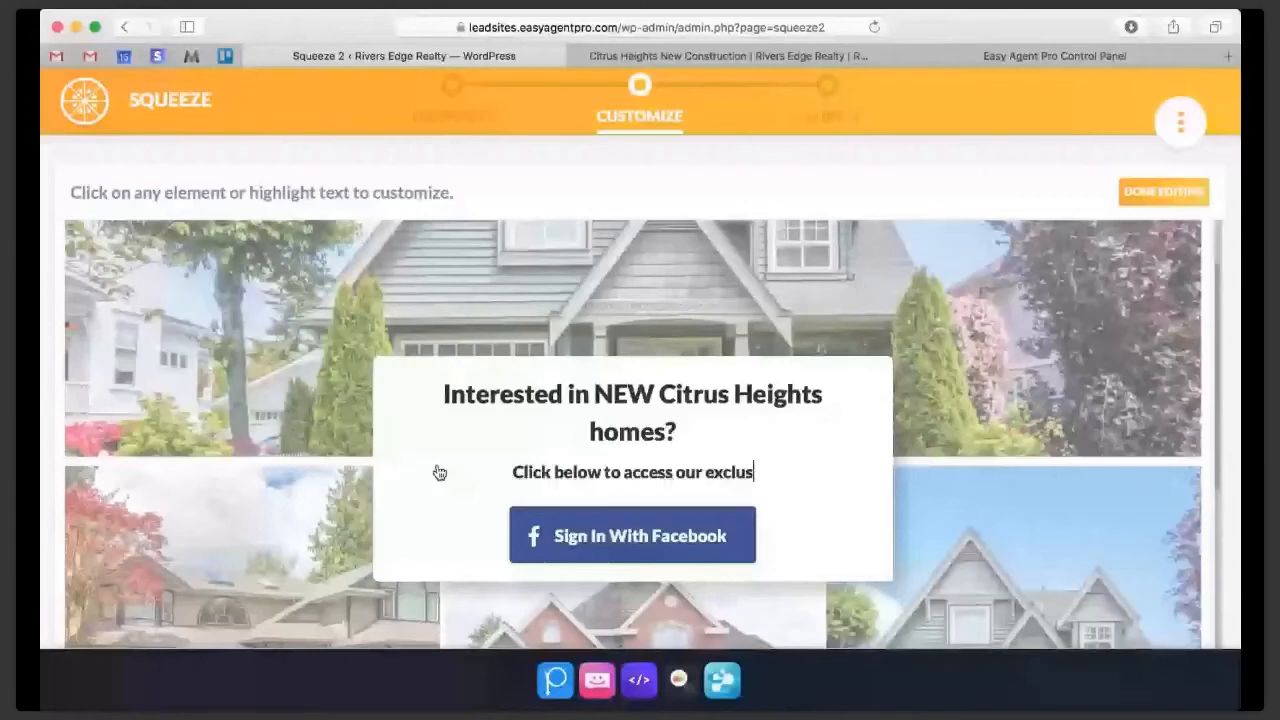
pyautogui.write('ive list of NEW construction in')
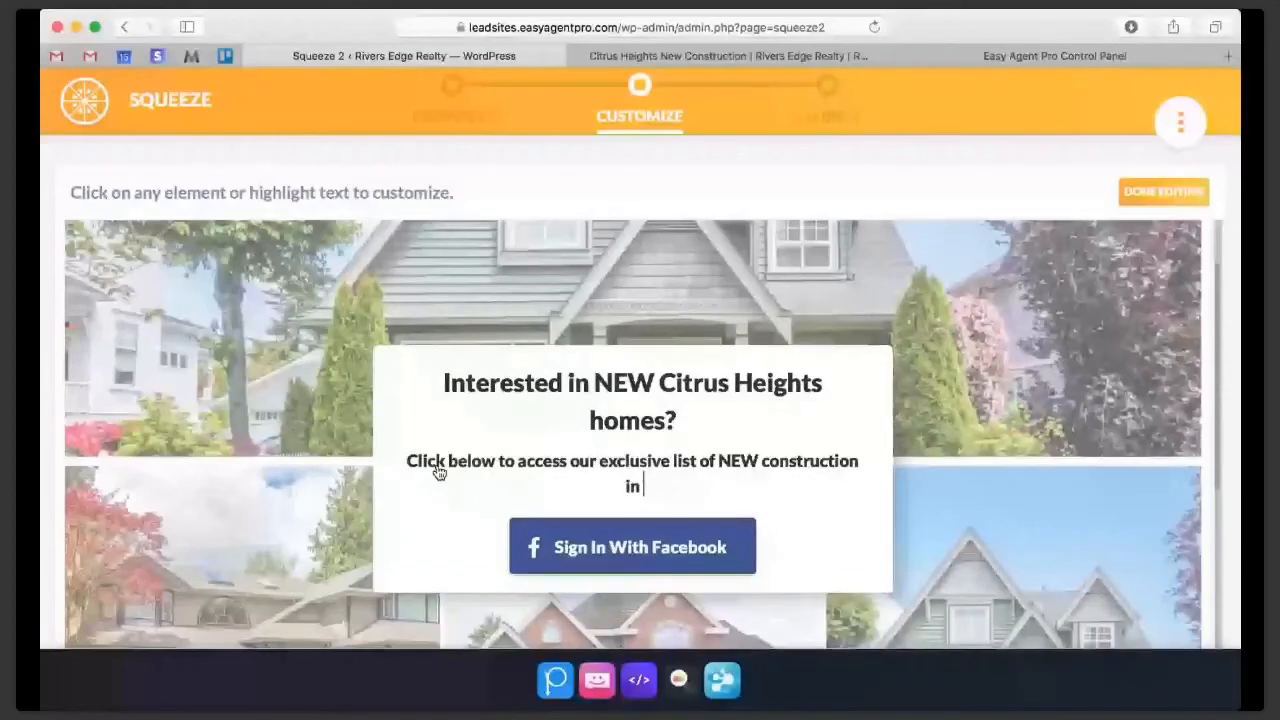
pyautogui.write("Citrus Heights! (shh, don't tell anyone else!")
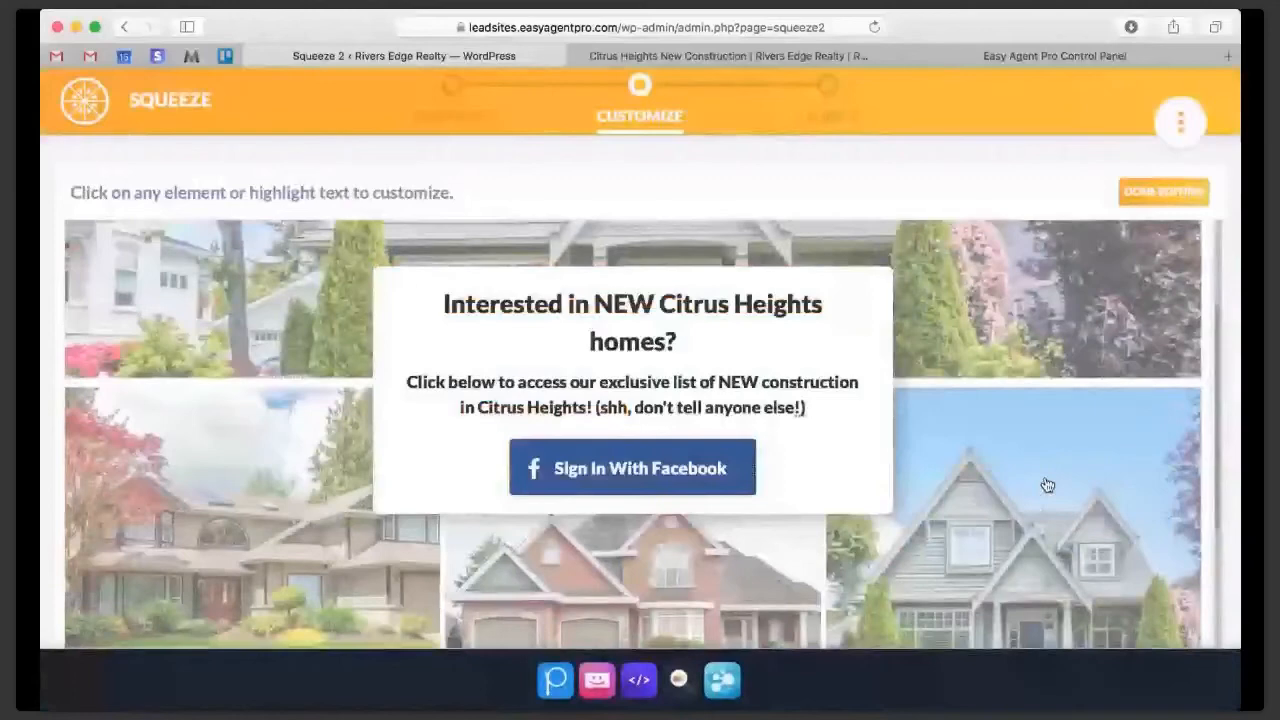
pyautogui.click(1047, 485)
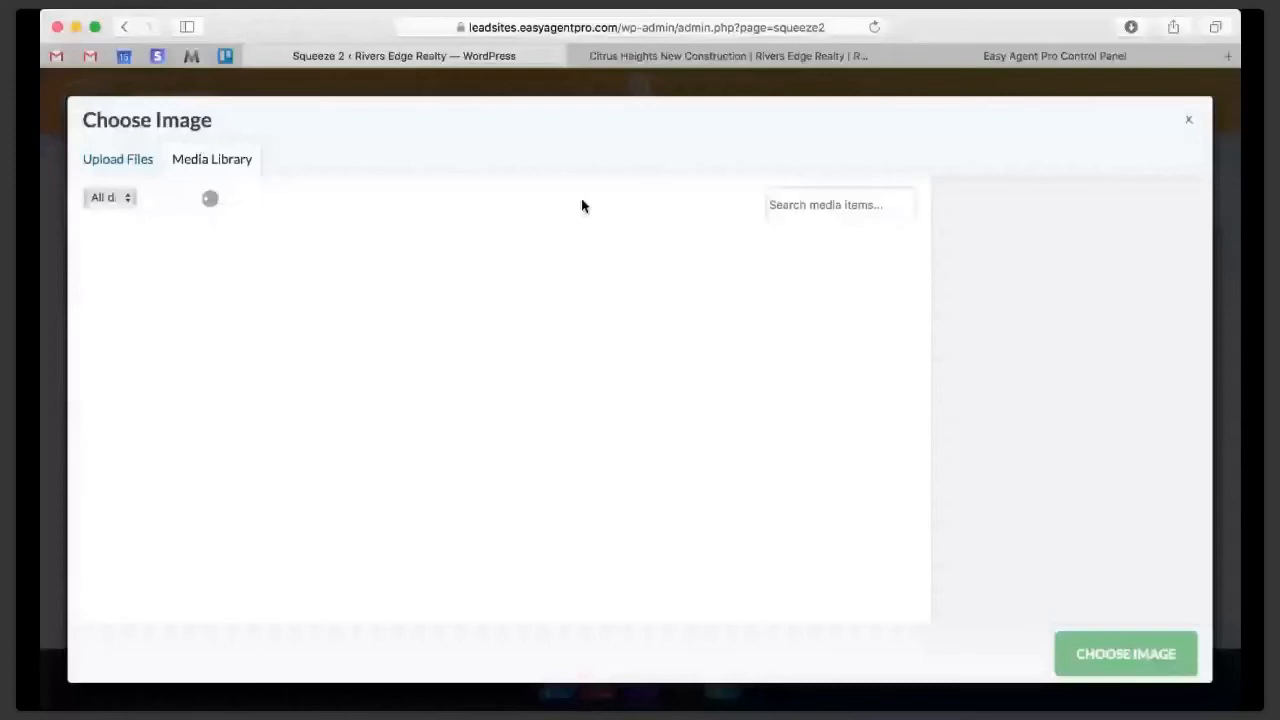
pyautogui.click(1189, 120)
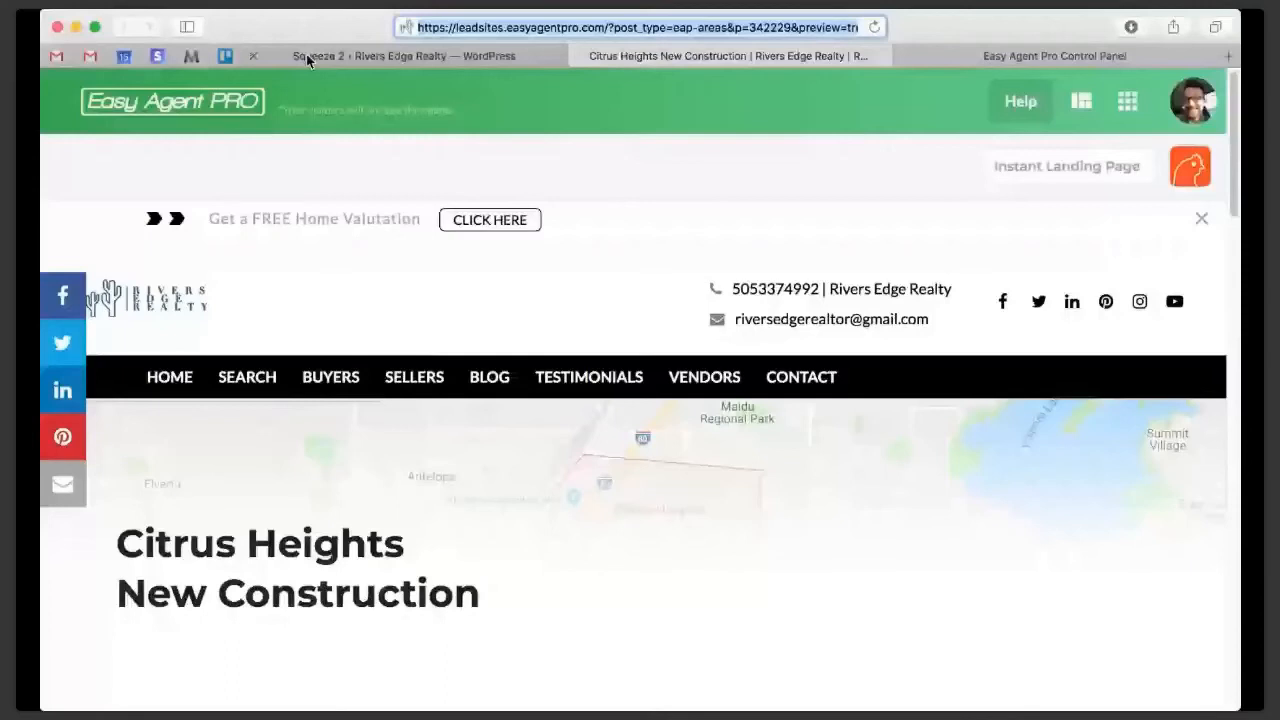
# - Set the squeeze's lead redirect to the Citrus Heights New Construction page's preview URL and save it
pyautogui.click(306, 54)
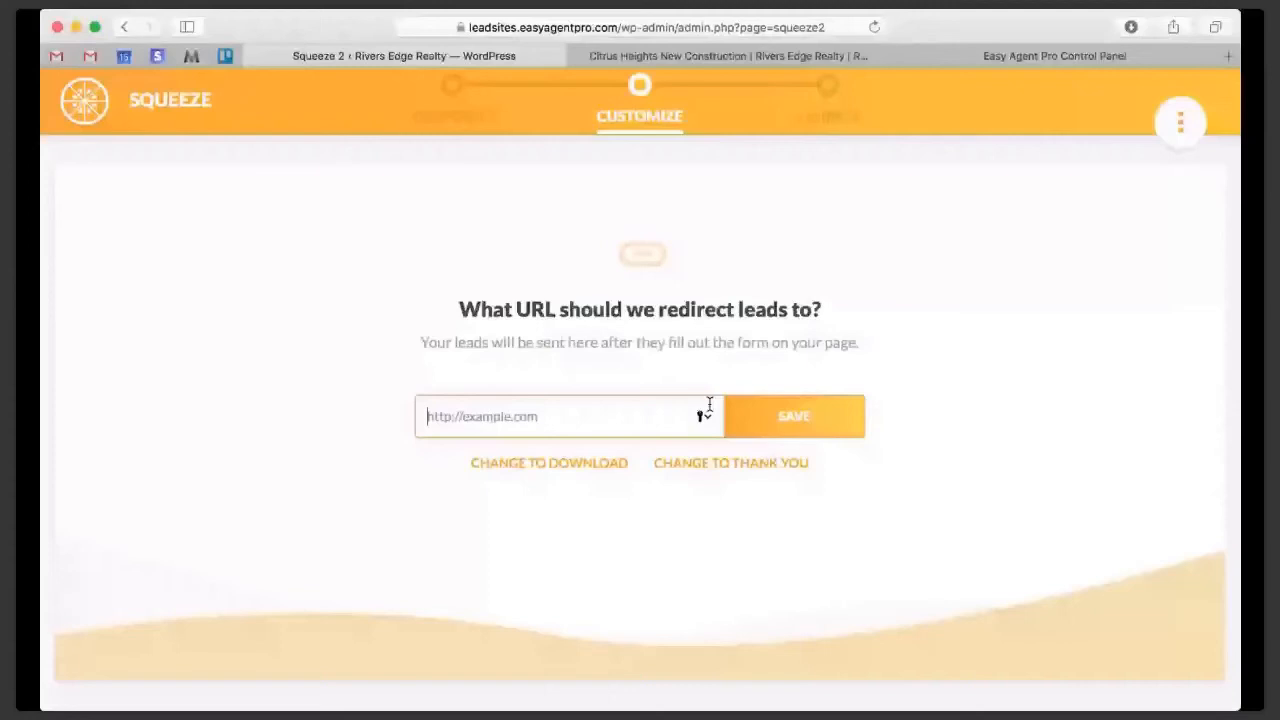
pyautogui.press('super+v')
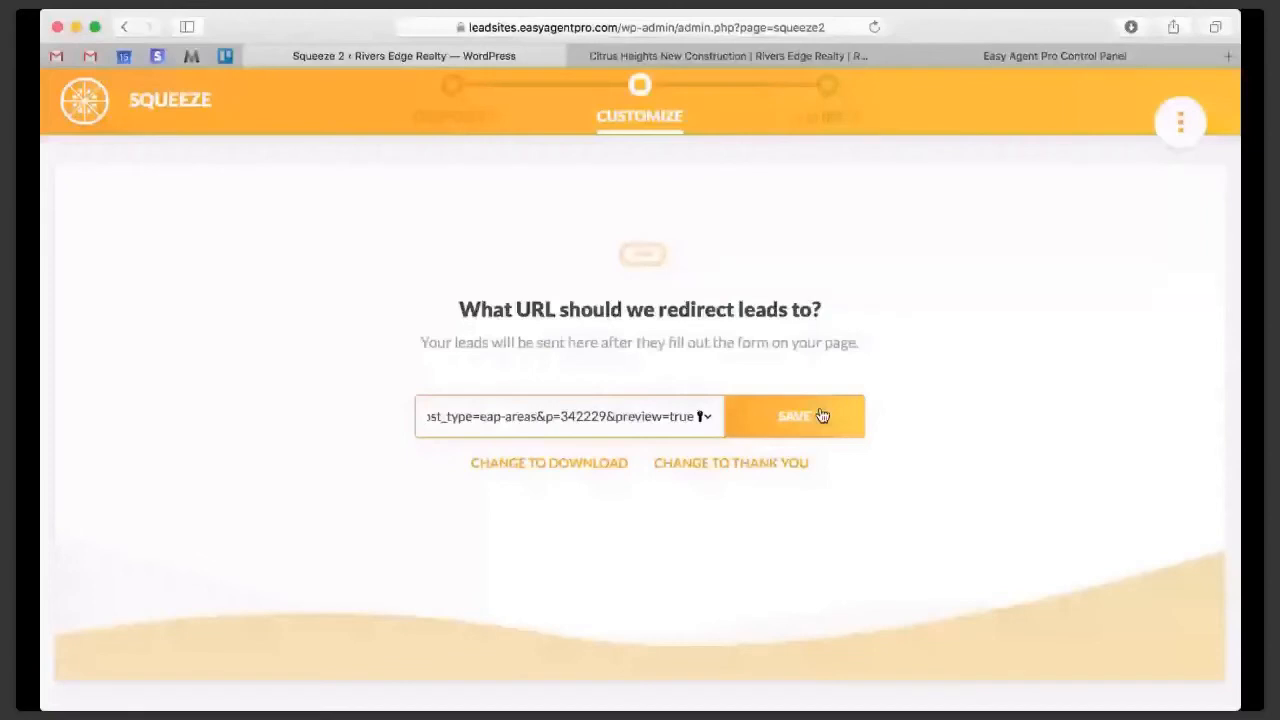
pyautogui.click(820, 415)
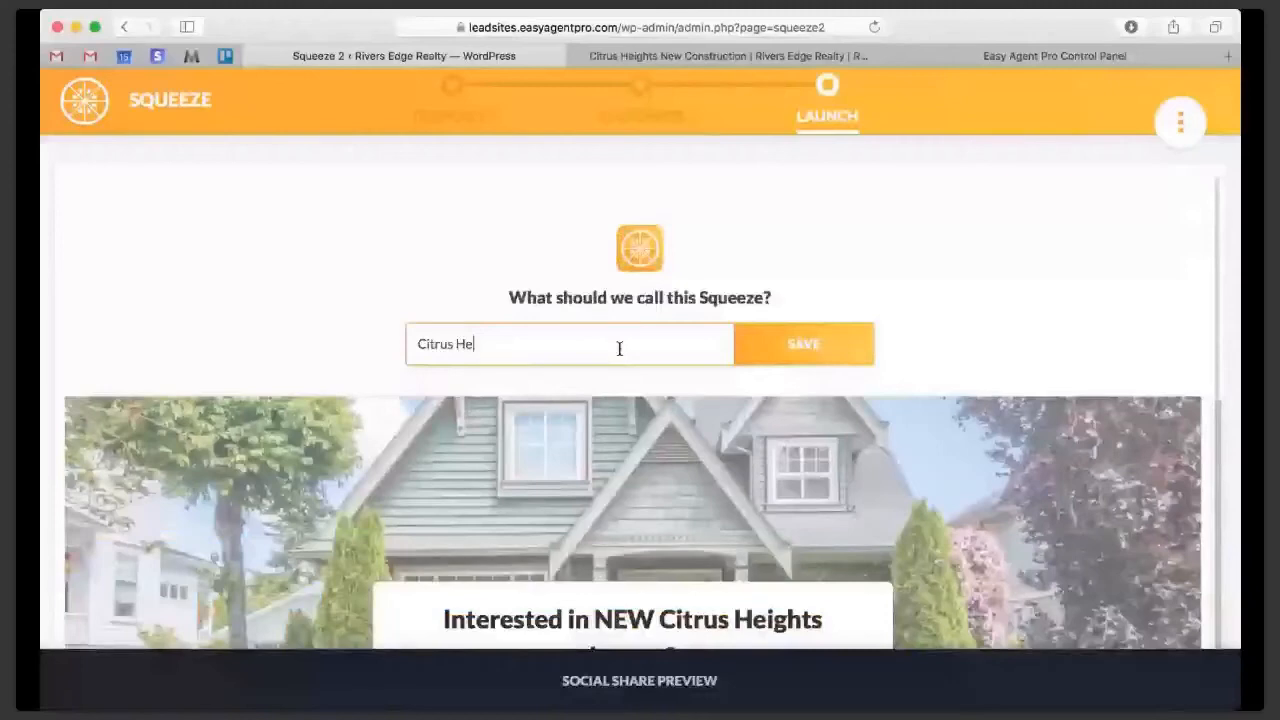
# - Name the squeeze "Citrus Heights New" and save it
pyautogui.write('ights New')
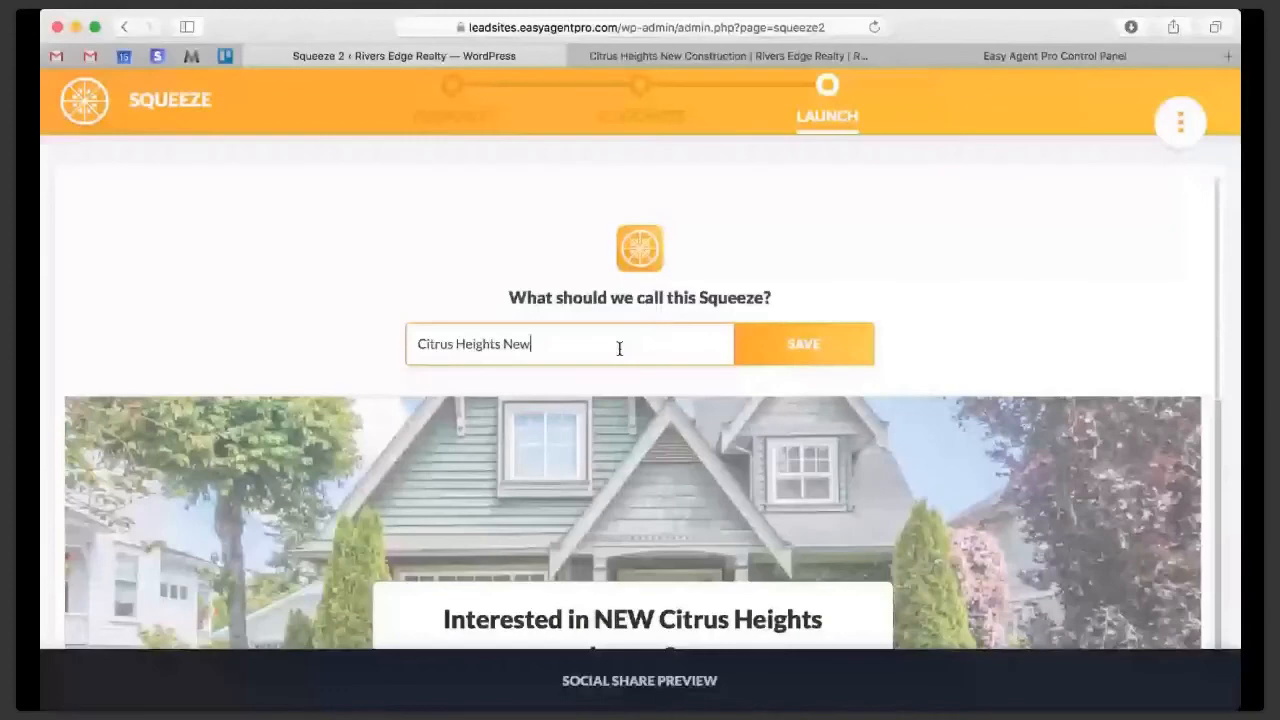
pyautogui.click(650, 56)
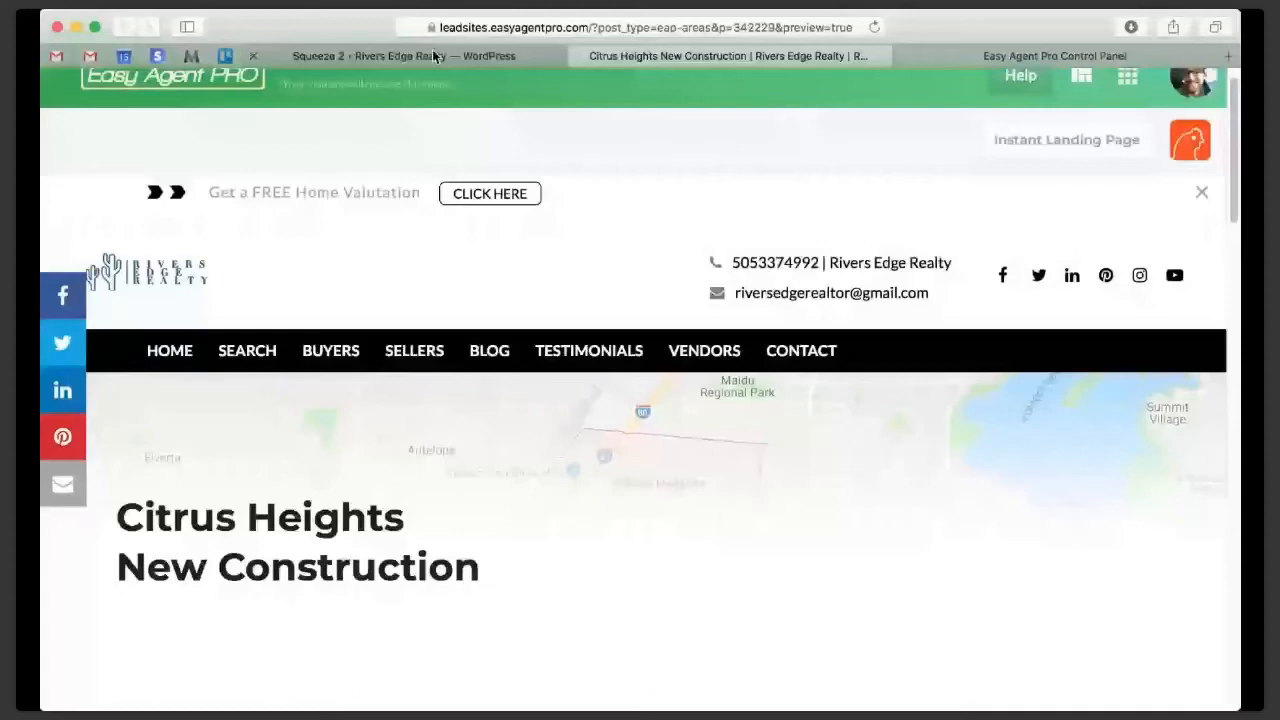
pyautogui.click(433, 52)
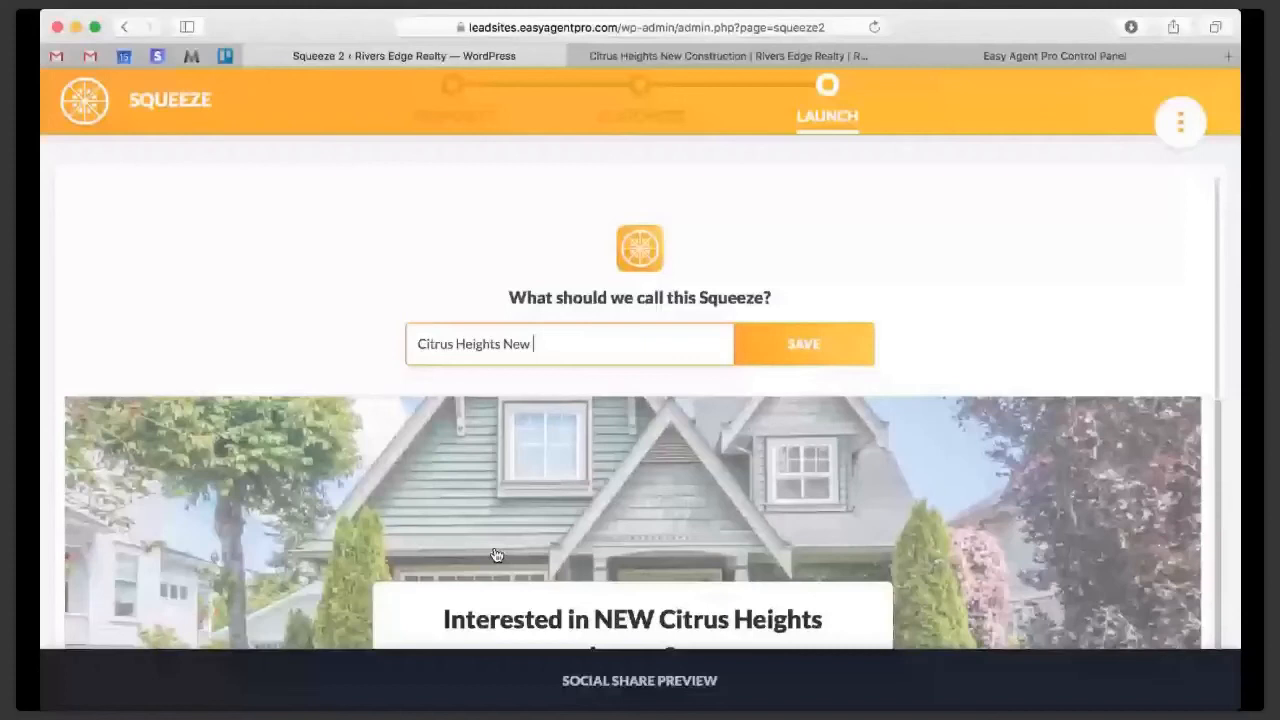
pyautogui.click(805, 350)
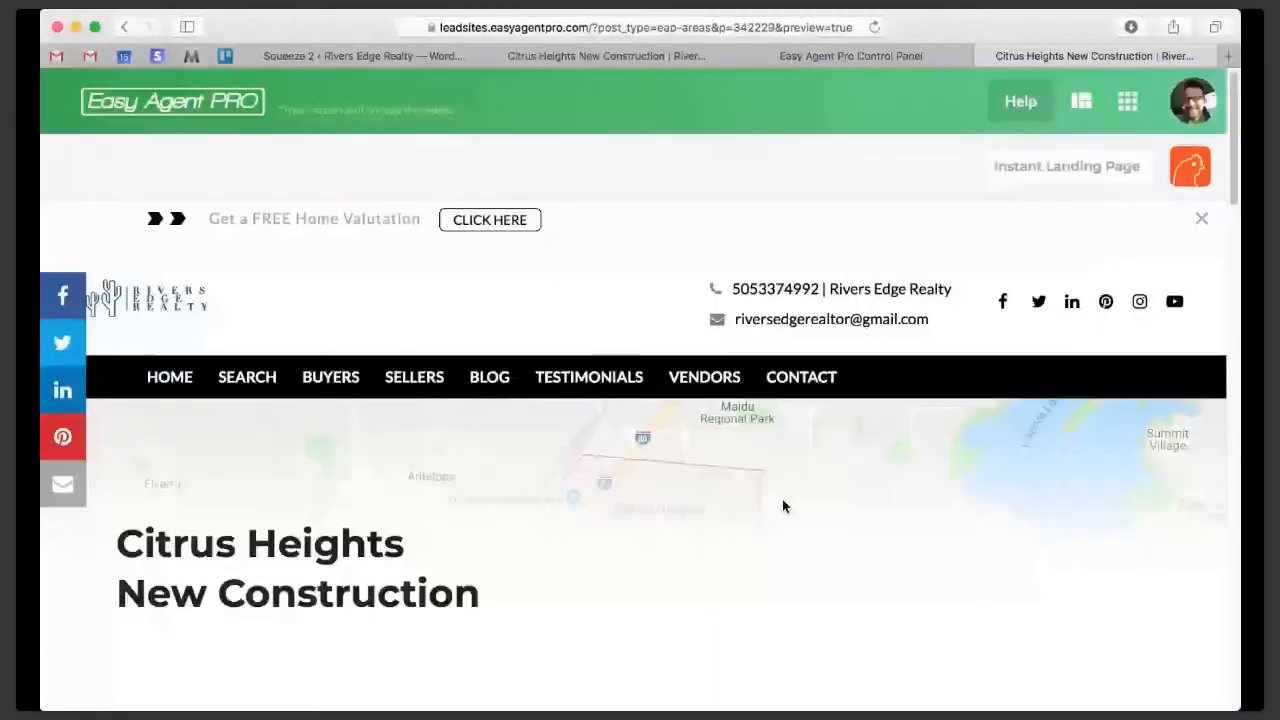
# - Open the listing on the Citrus Heights New Construction page and examine its description and property features, including its new construction status
pyautogui.scroll(-5, 783, 505)
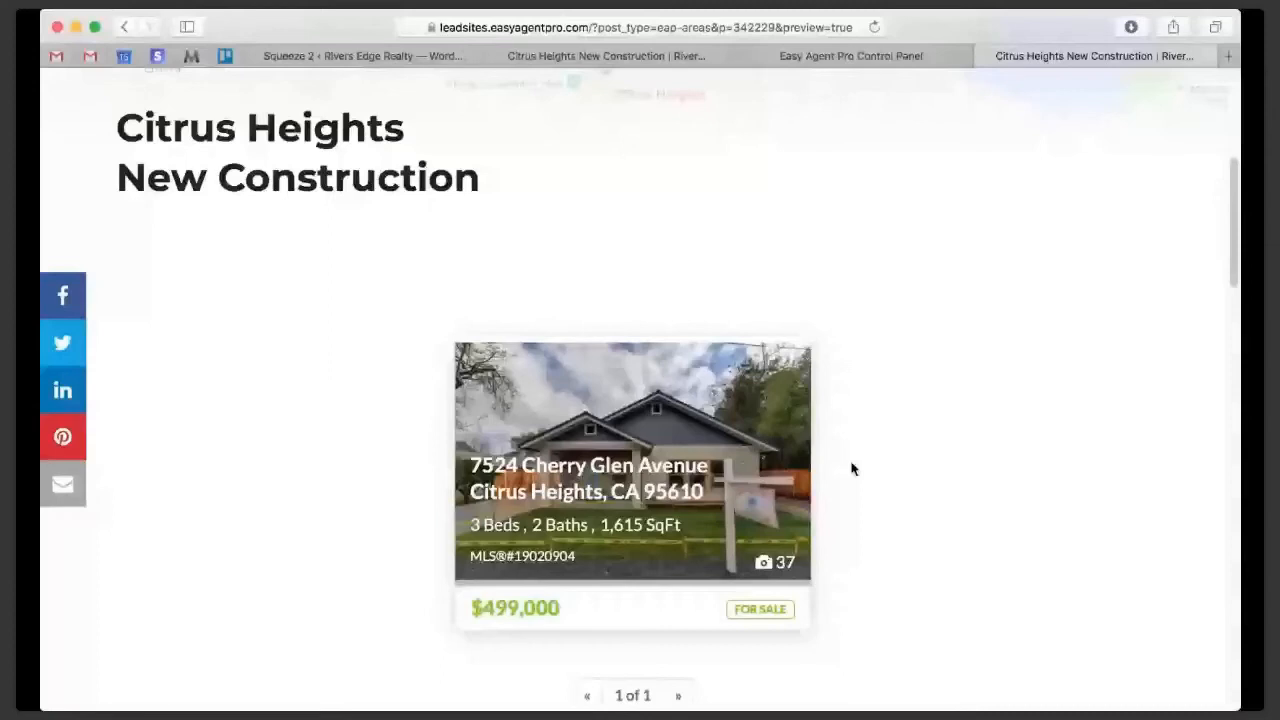
pyautogui.click(657, 447)
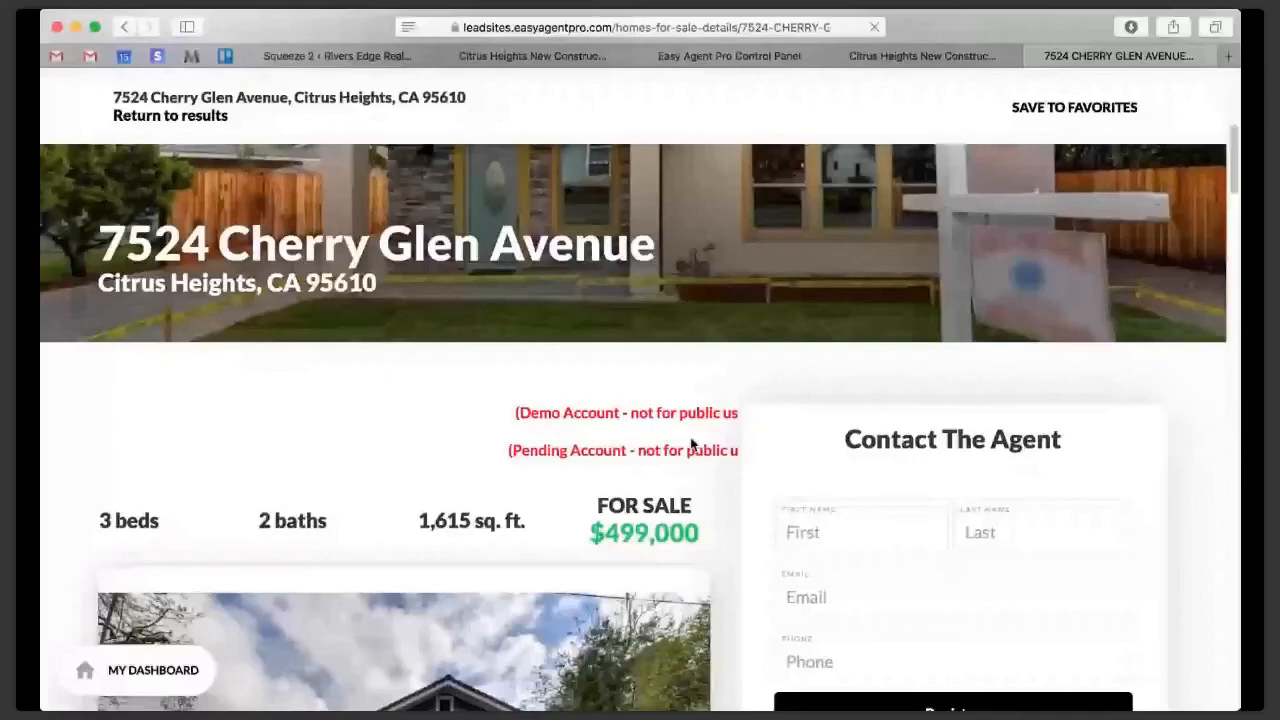
pyautogui.scroll(-8, 691, 444)
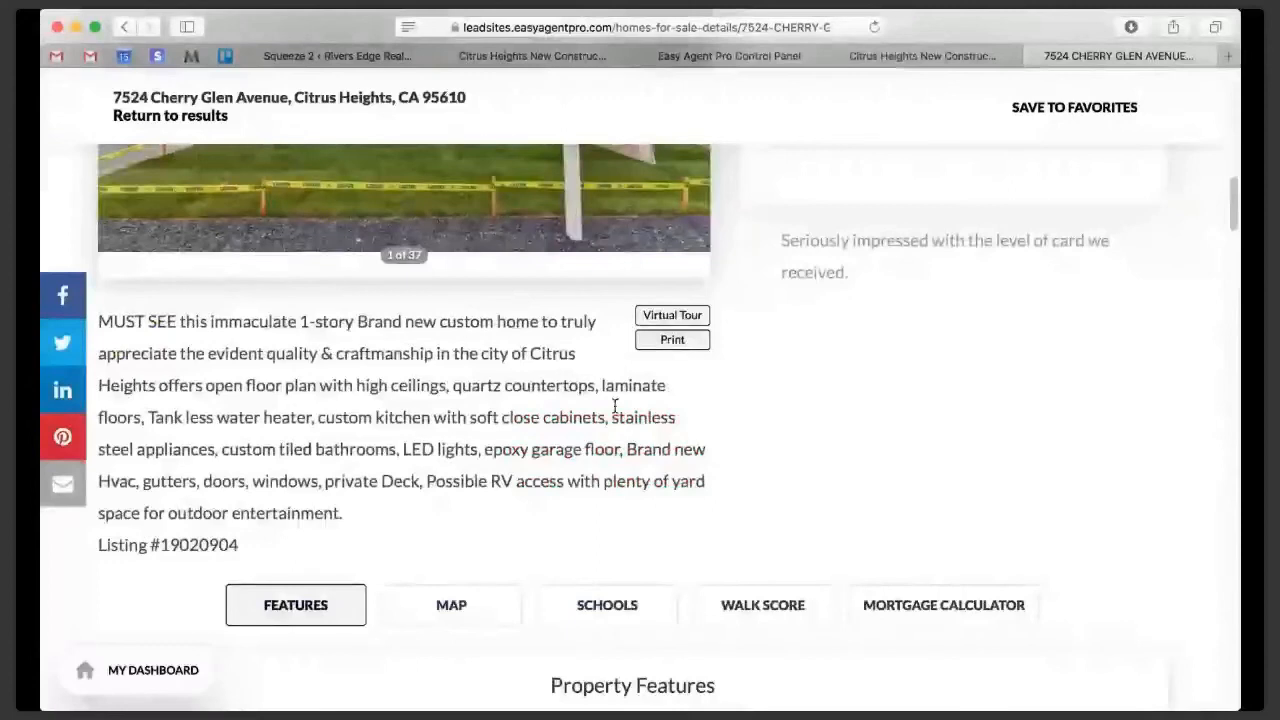
pyautogui.scroll(-10, 699, 470)
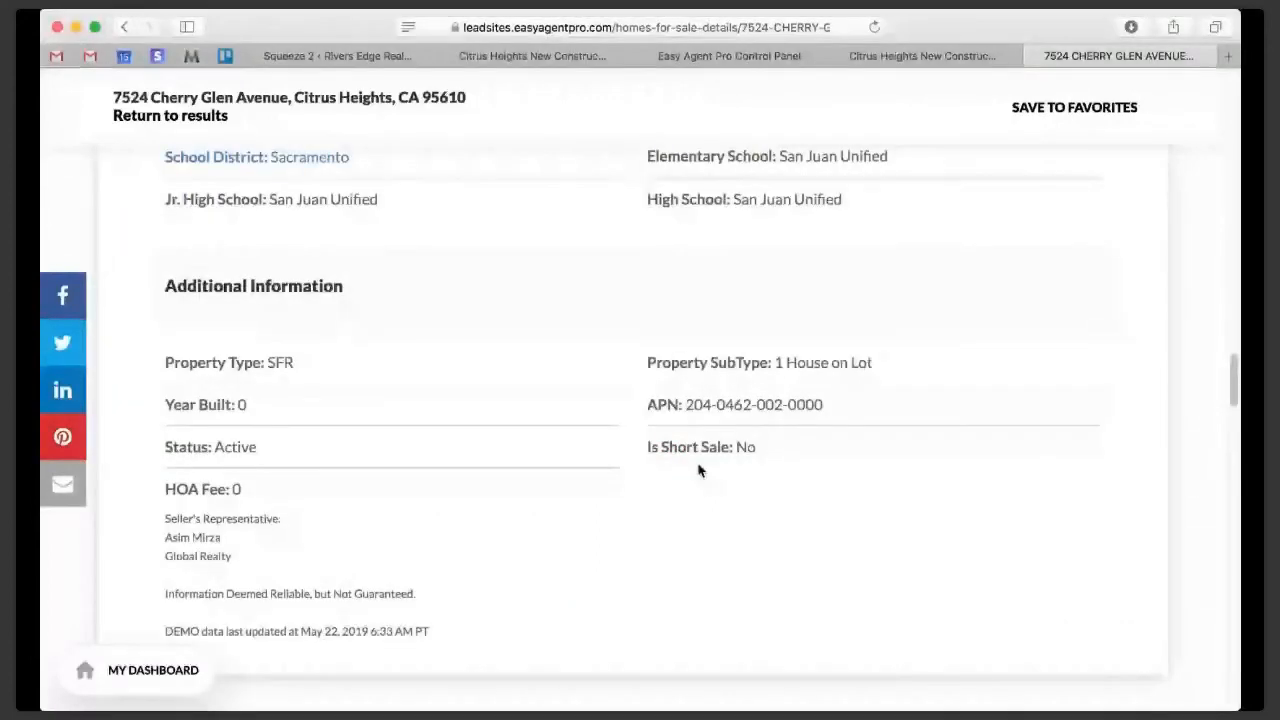
pyautogui.scroll(2, 699, 470)
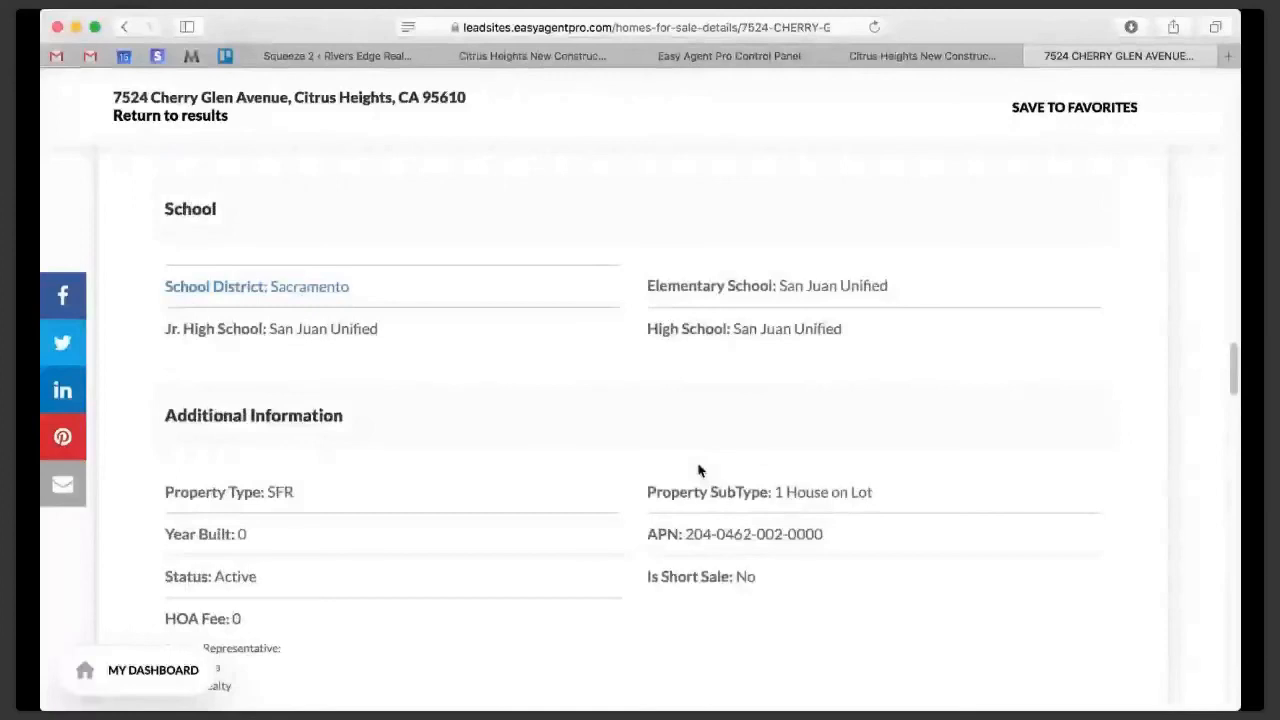
pyautogui.scroll(10, 699, 470)
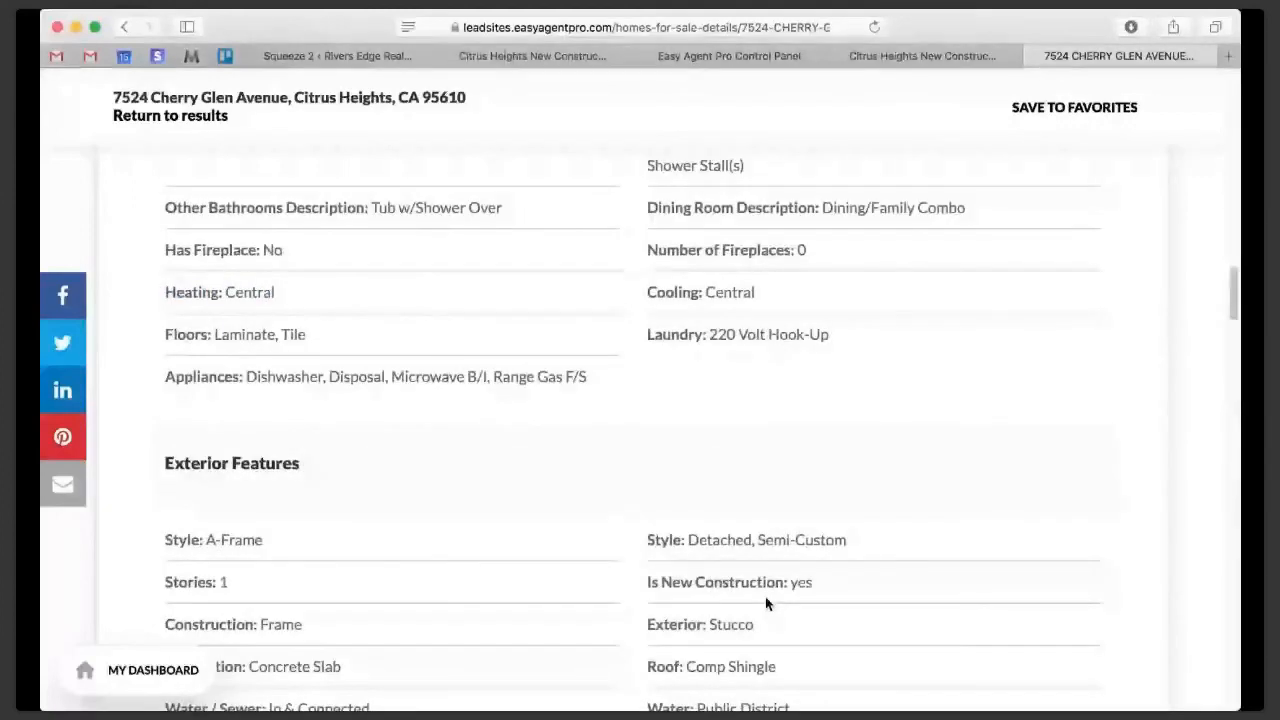
pyautogui.scroll(10, 767, 603)
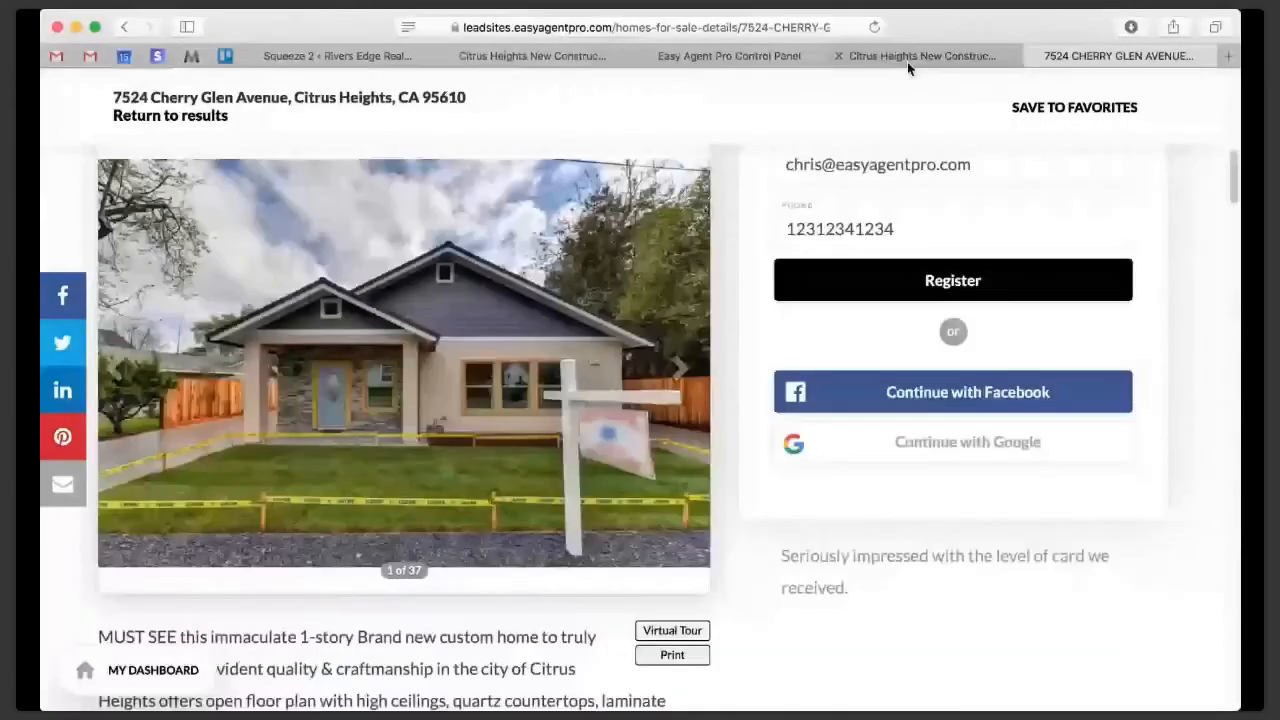